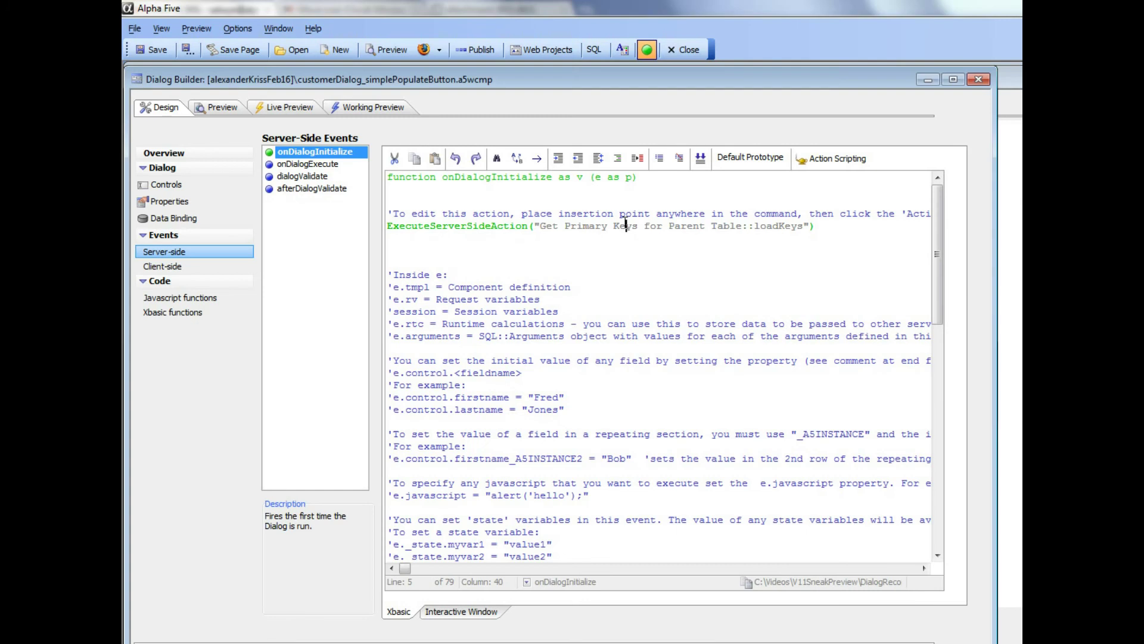
Edit the Get Primary Keys for Parent Table action and include additional fields to describe the primary key
left_click(828, 156)
left_click(854, 163)
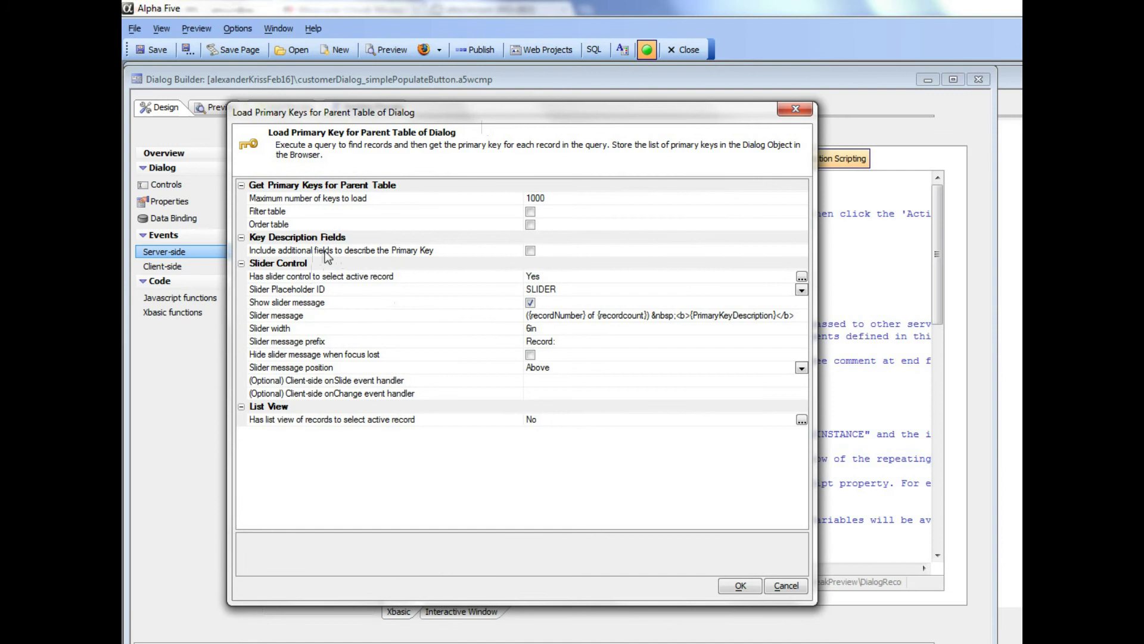
left_click(531, 251)
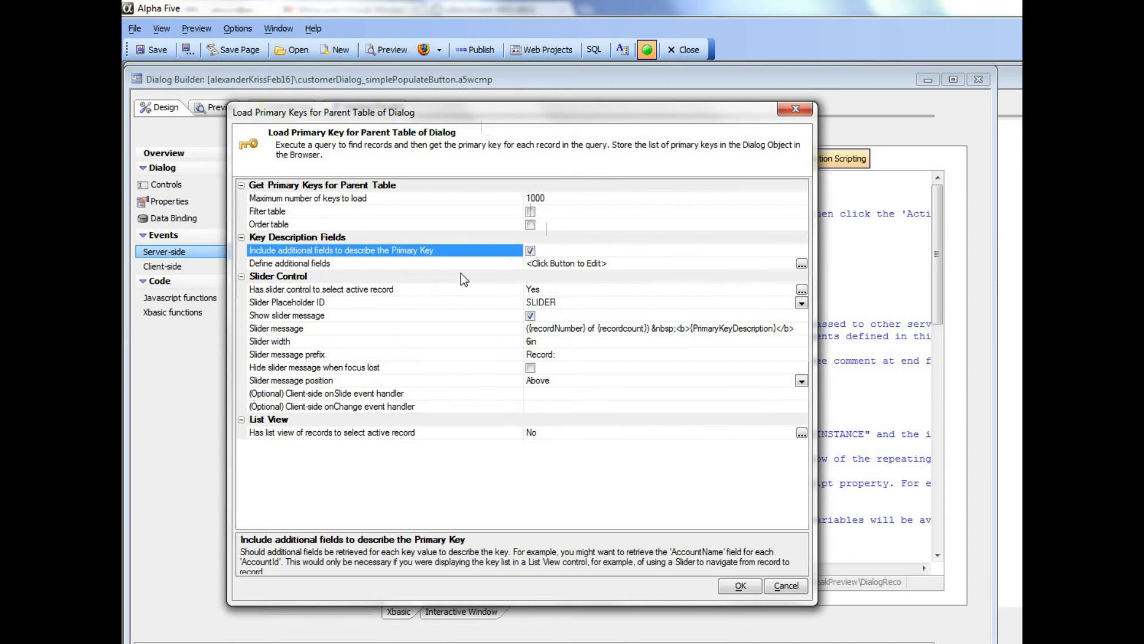
Open the definition of the additional fields and add a first column
left_click(447, 263)
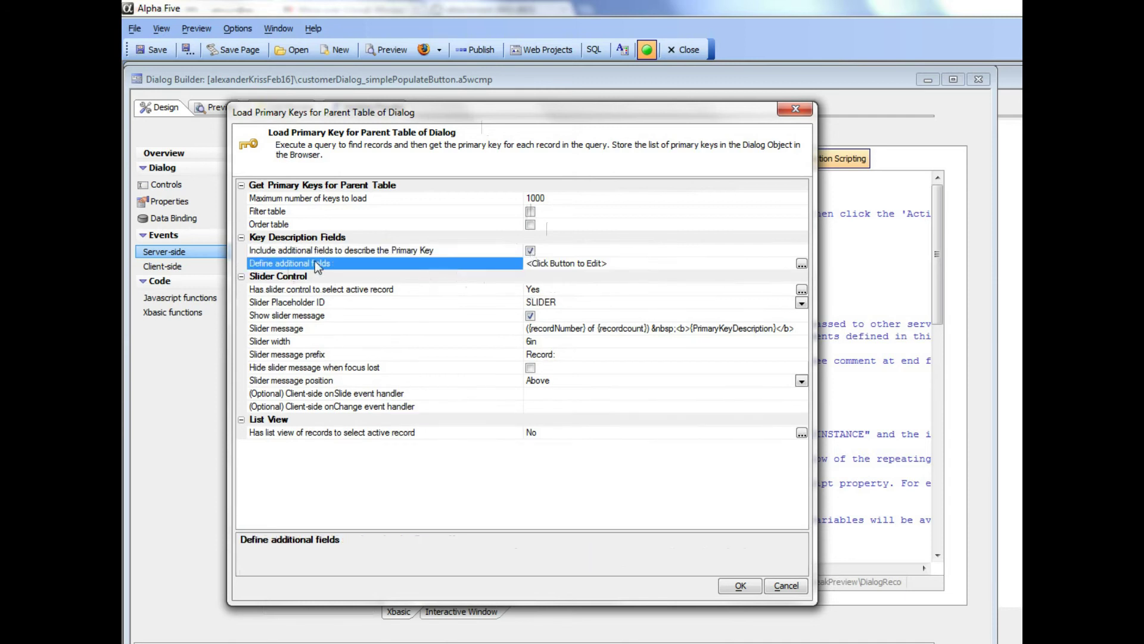
left_click(801, 263)
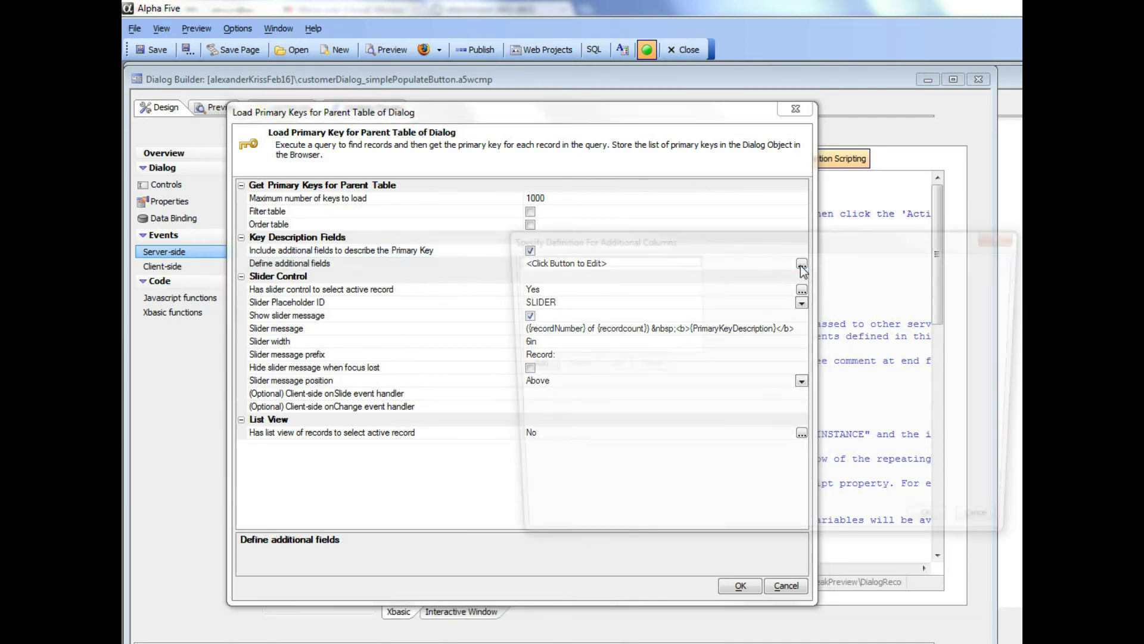
left_click_drag(554, 241, 294, 227)
left_click(261, 353)
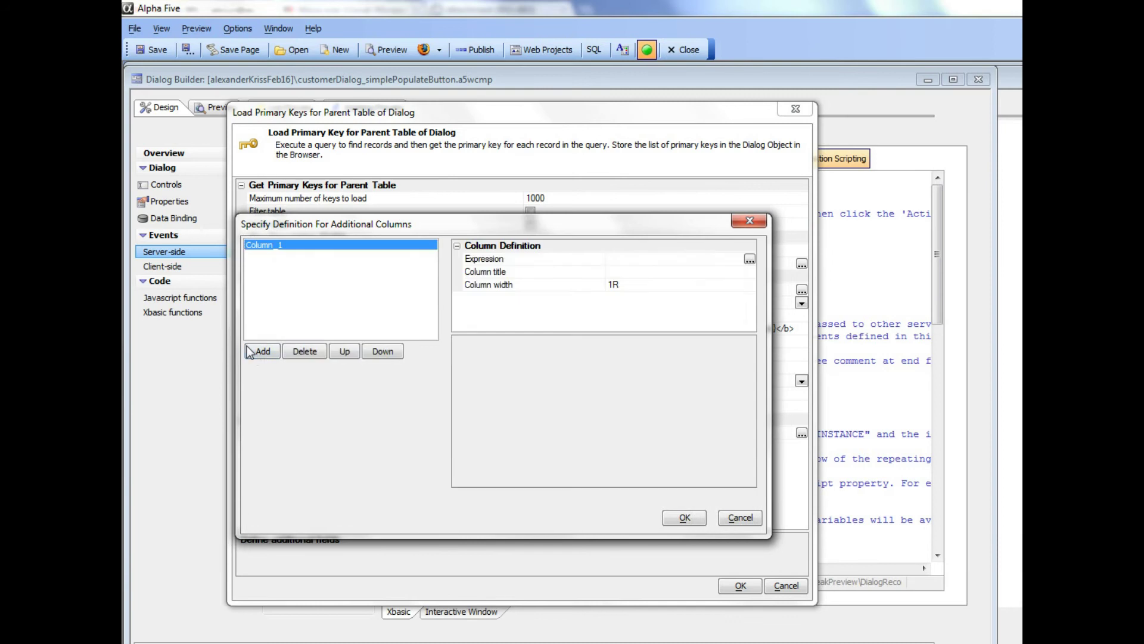
Start the new column's SQL expression by inserting the LASTNAME field
left_click(502, 258)
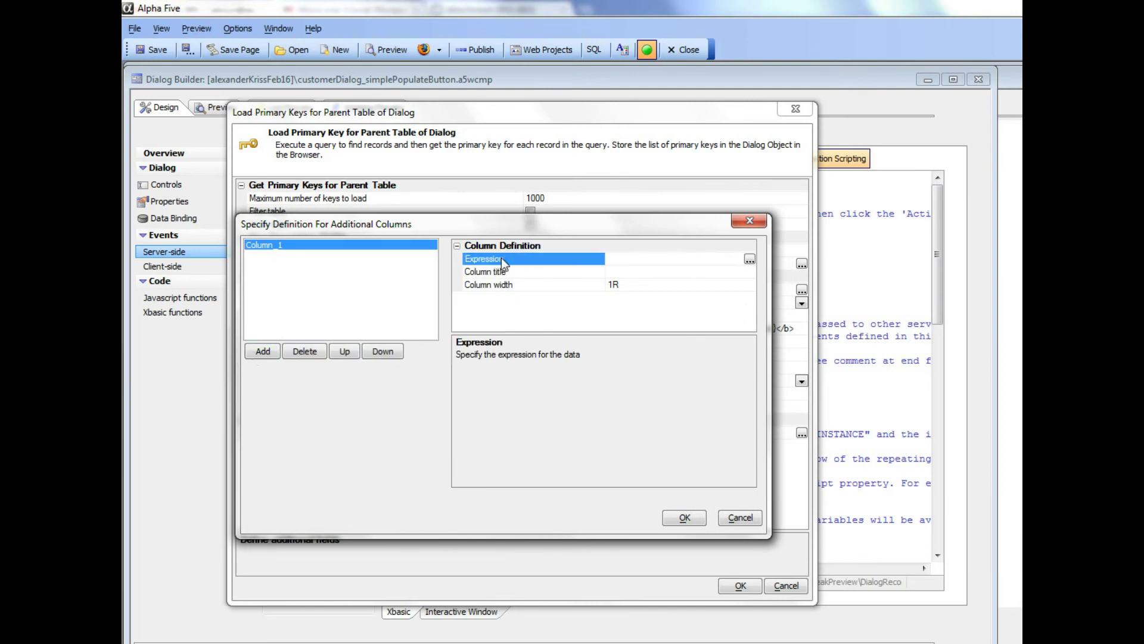
left_click(750, 259)
left_click_drag(579, 282, 320, 253)
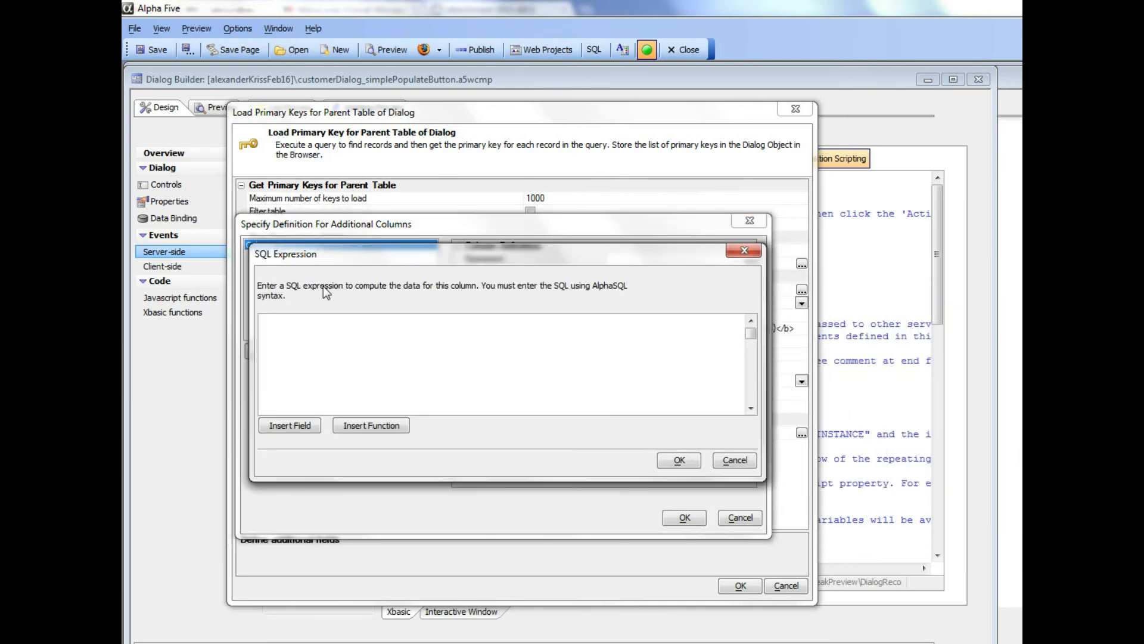
left_click(290, 425)
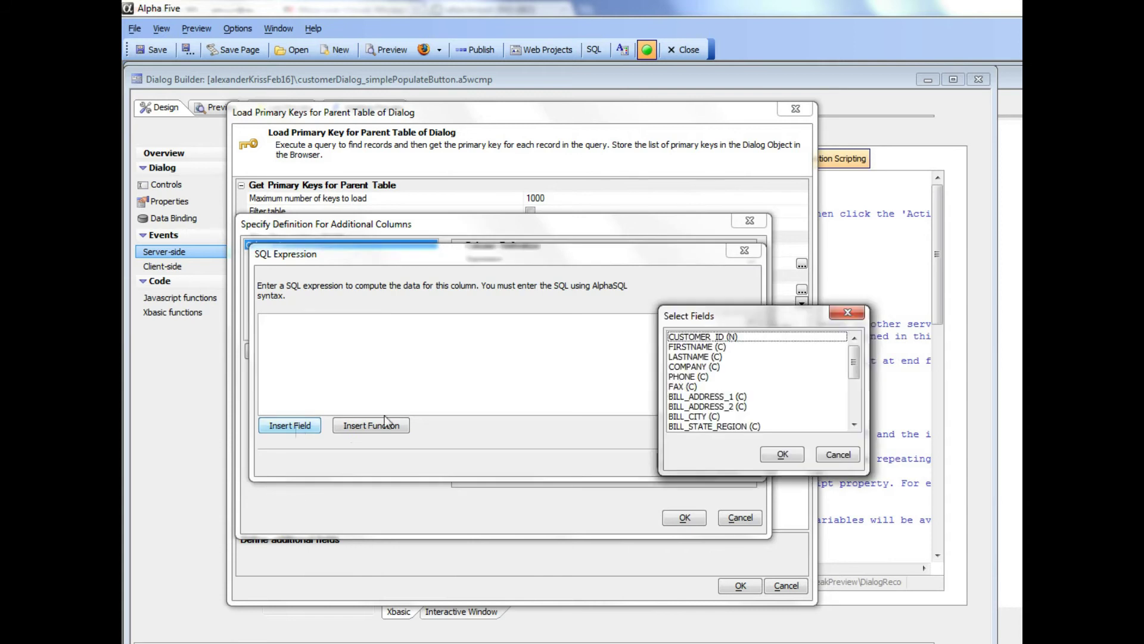
double_click(693, 357)
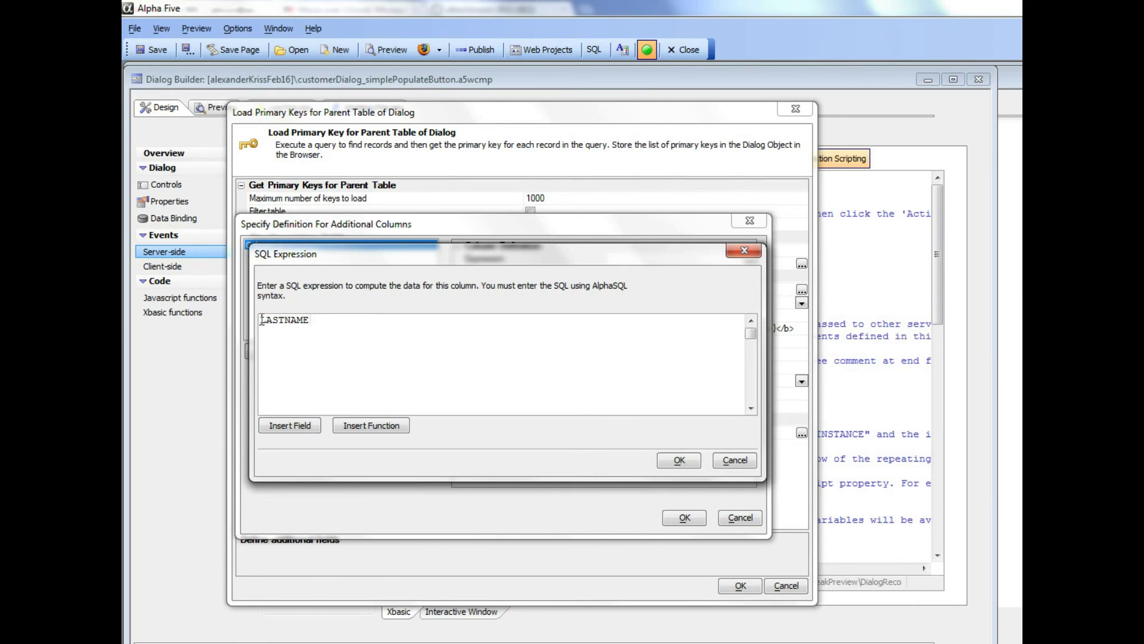
Insert the Concatenate function in front of LASTNAME so the expression reads Concatenate(LASTNAME
left_click(363, 423)
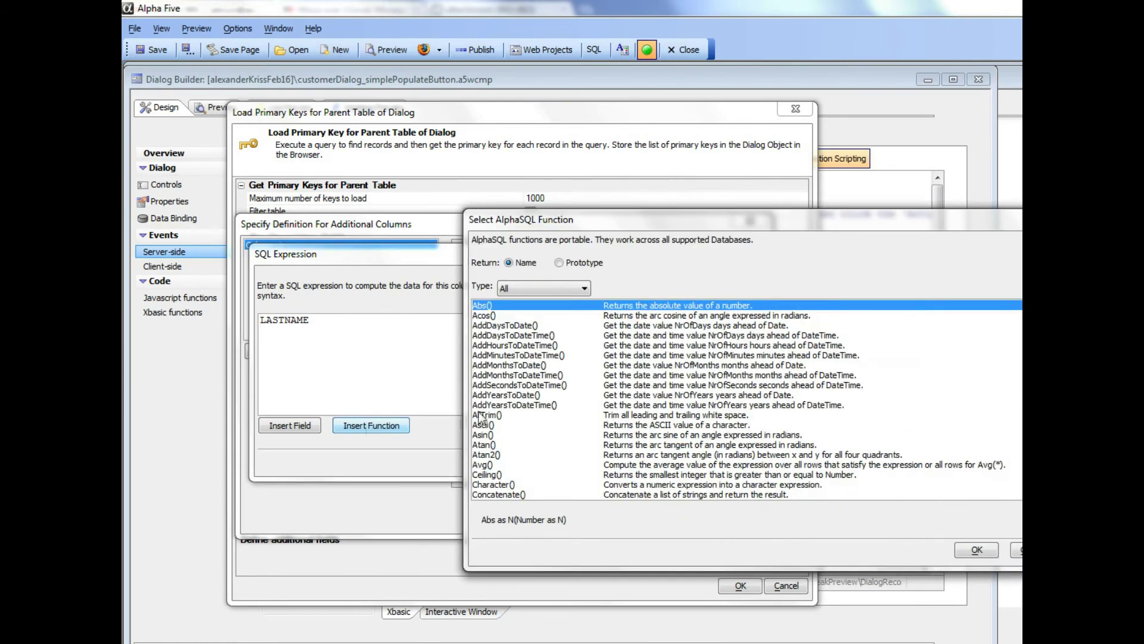
left_click(483, 425)
key("c")
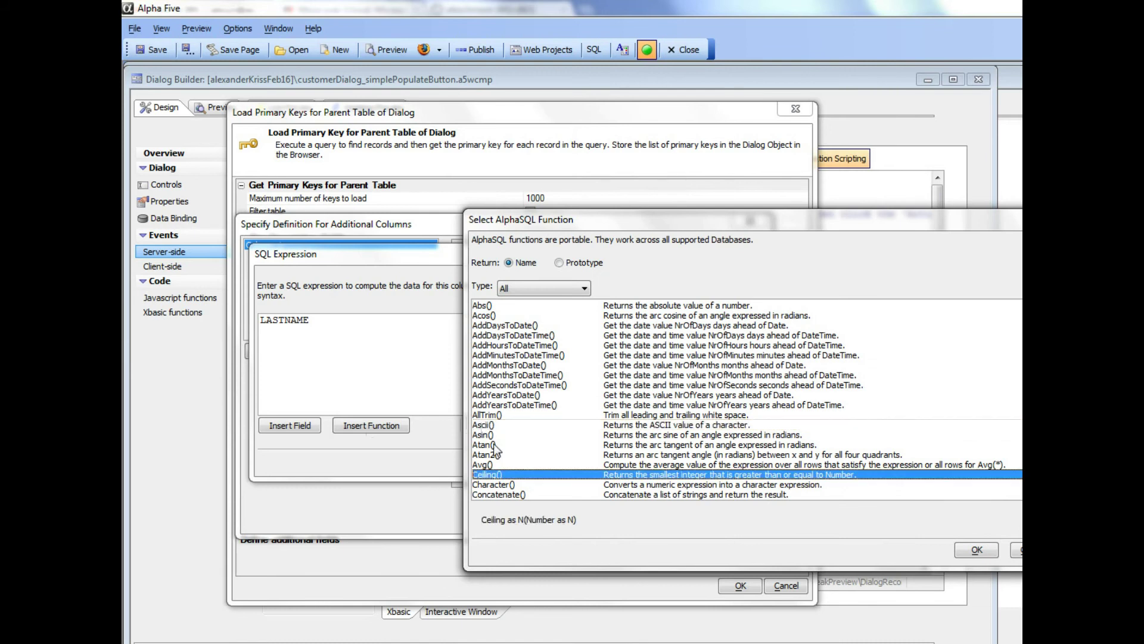
left_click(516, 494)
left_click(975, 550)
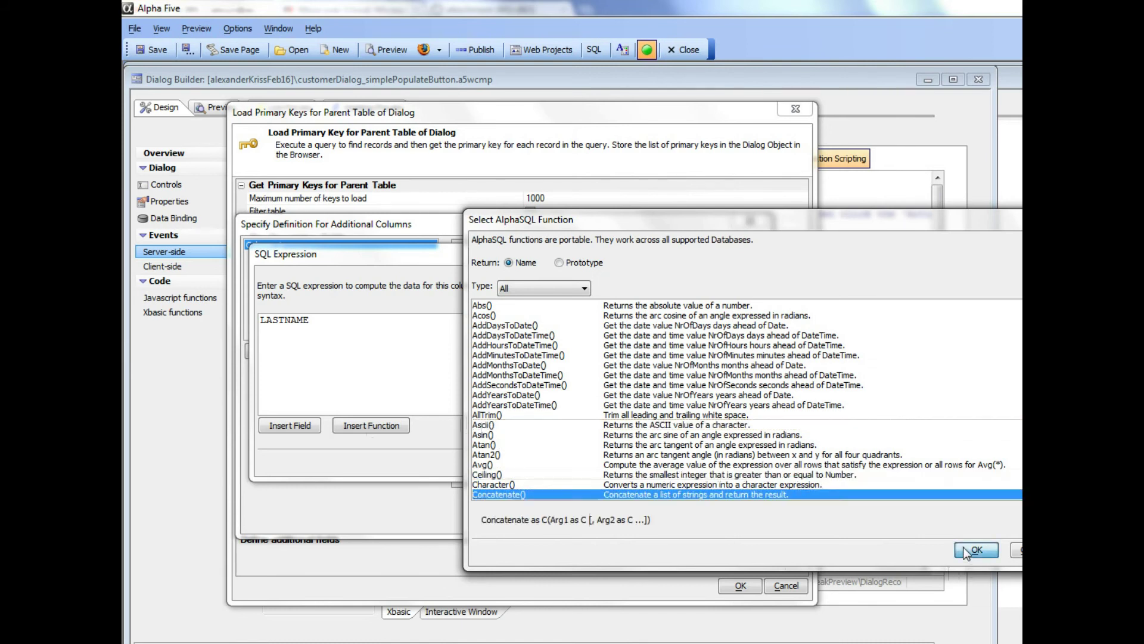
key("End")
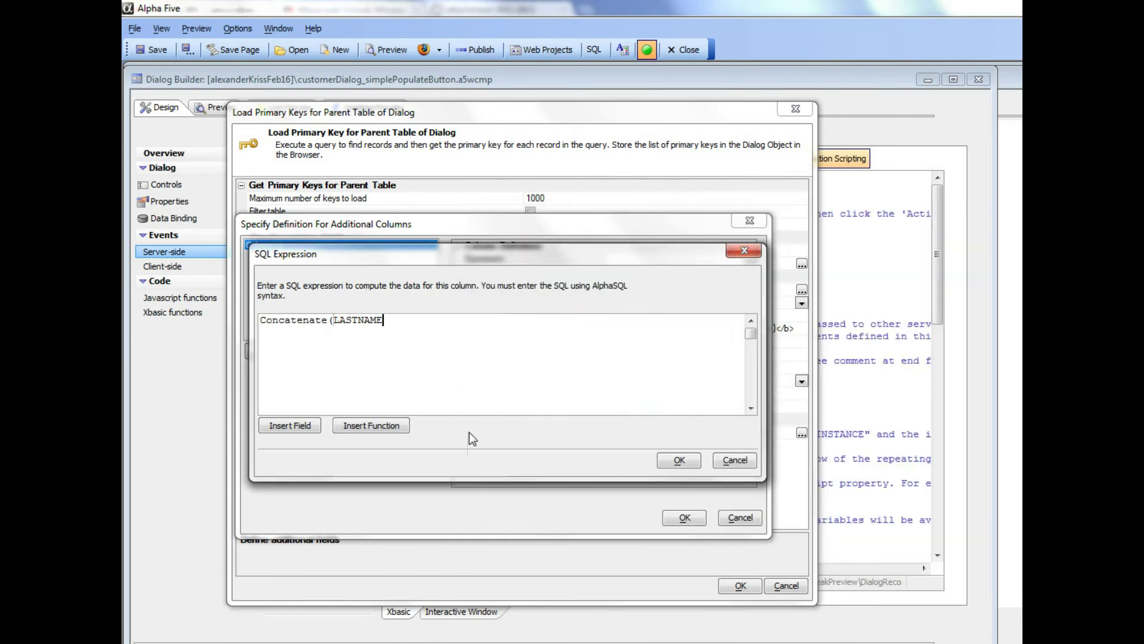
Complete the expression as Concatenate(LASTNAME, ', ', FIRSTNAME) using the FIRSTNAME field, and accept it
type(", ', ',")
left_click(290, 425)
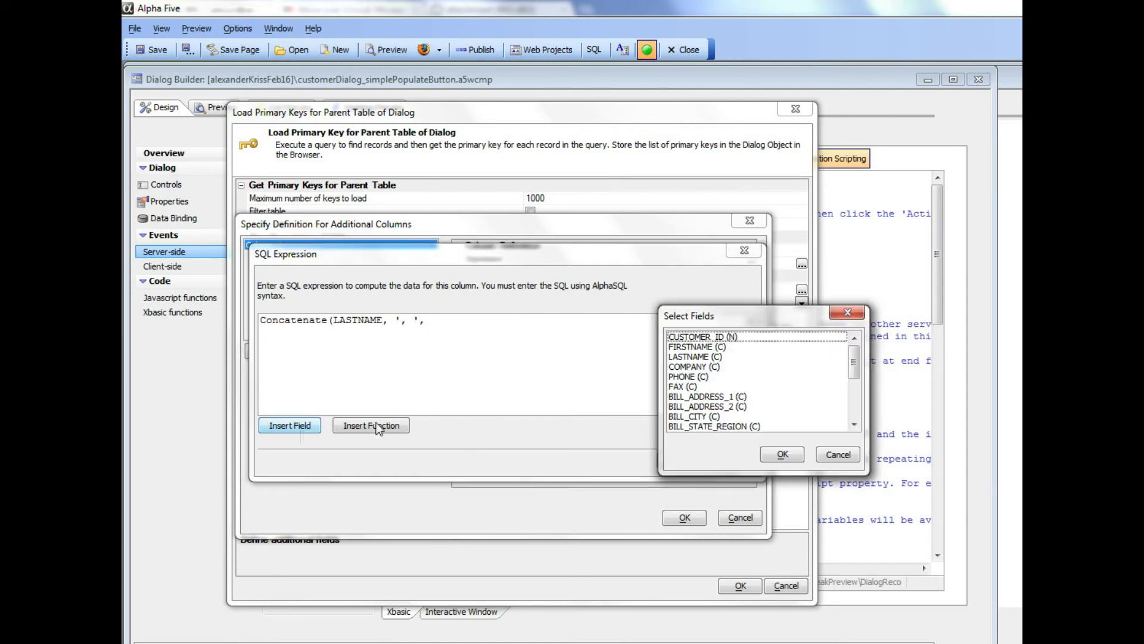
left_click(688, 356)
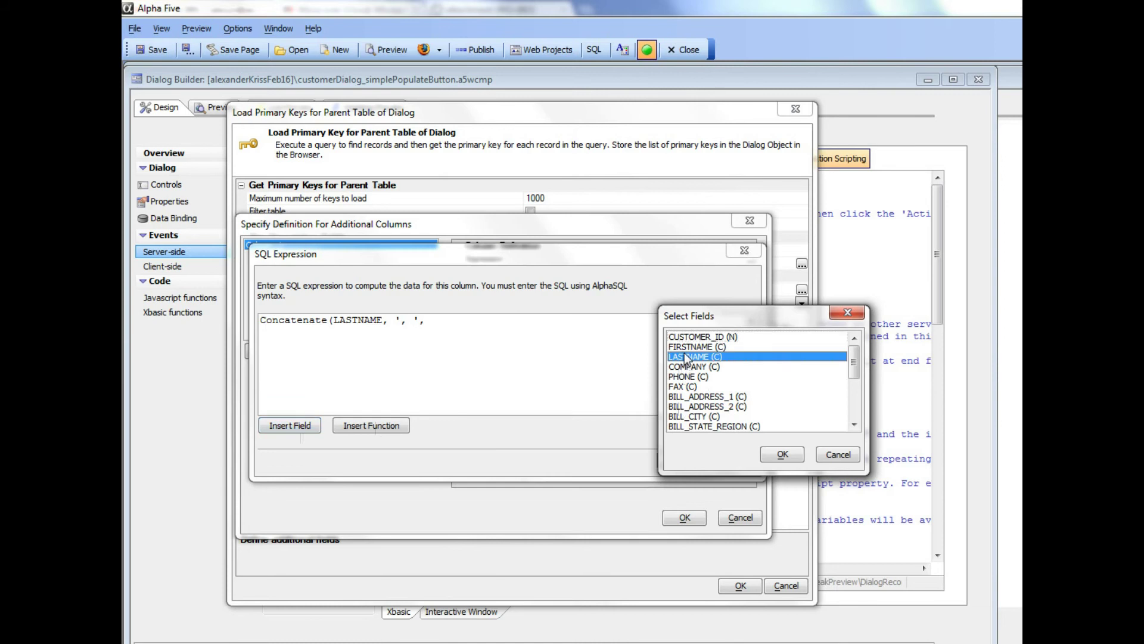
left_click(695, 348)
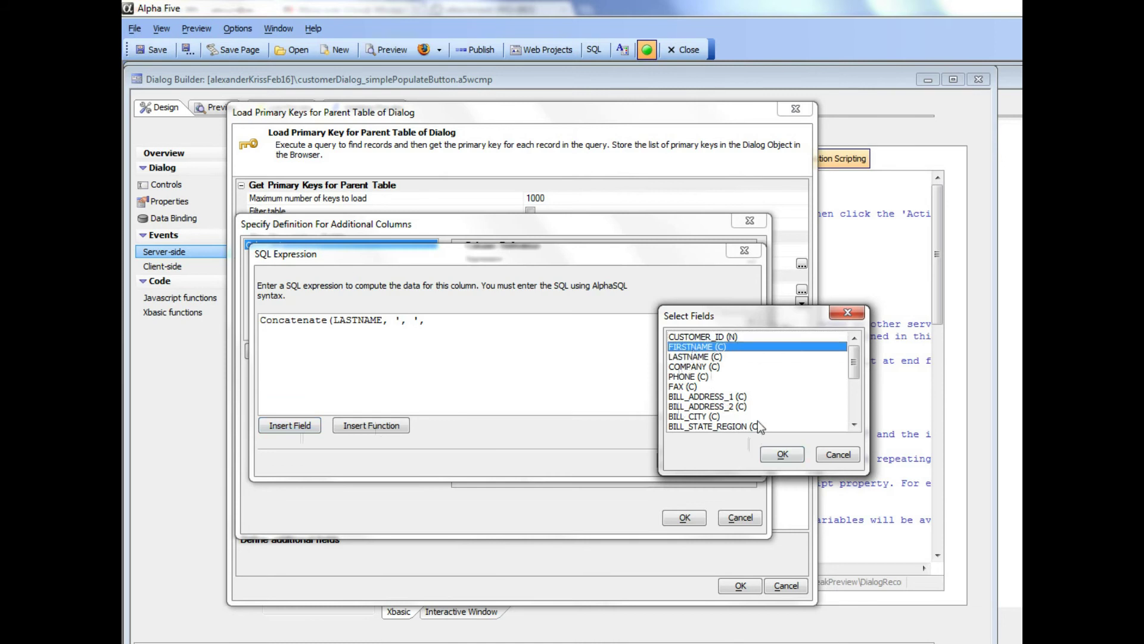
left_click(782, 455)
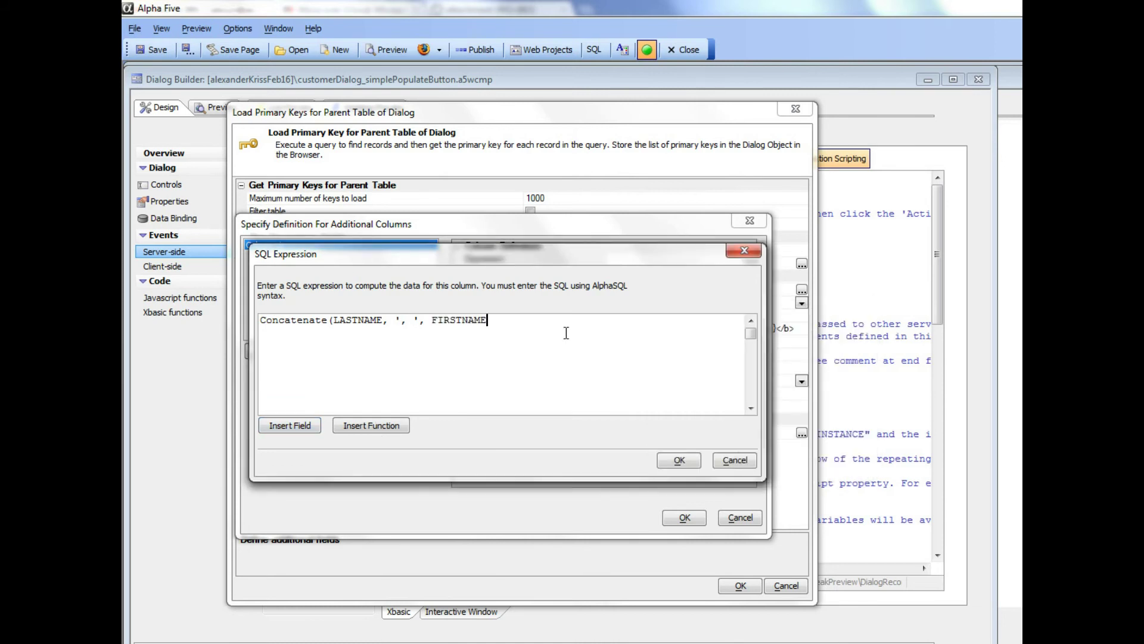
type(")")
left_click(679, 460)
Title the column Name, accept the action's settings and save the dialog component
left_click(488, 272)
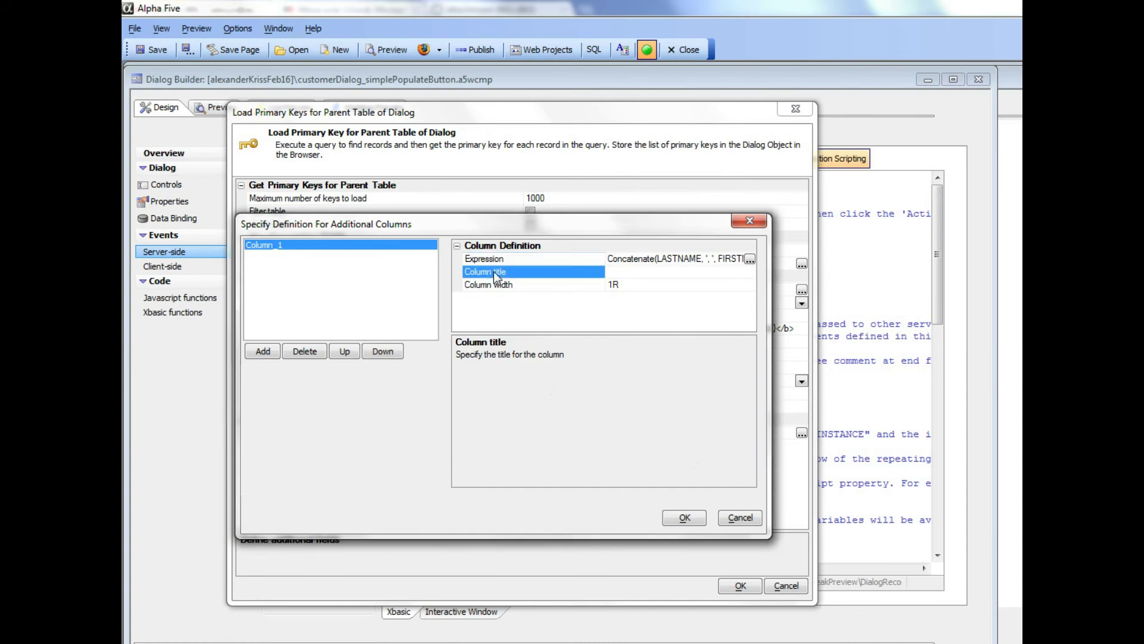
left_click(638, 271)
type("Name")
left_click(684, 517)
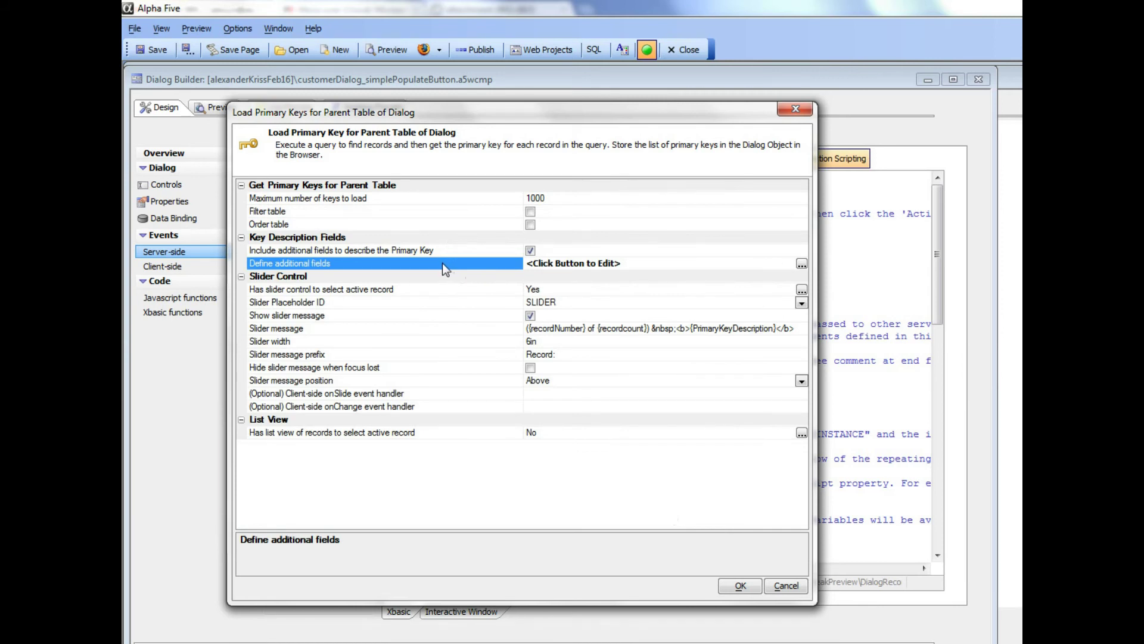
left_click(735, 588)
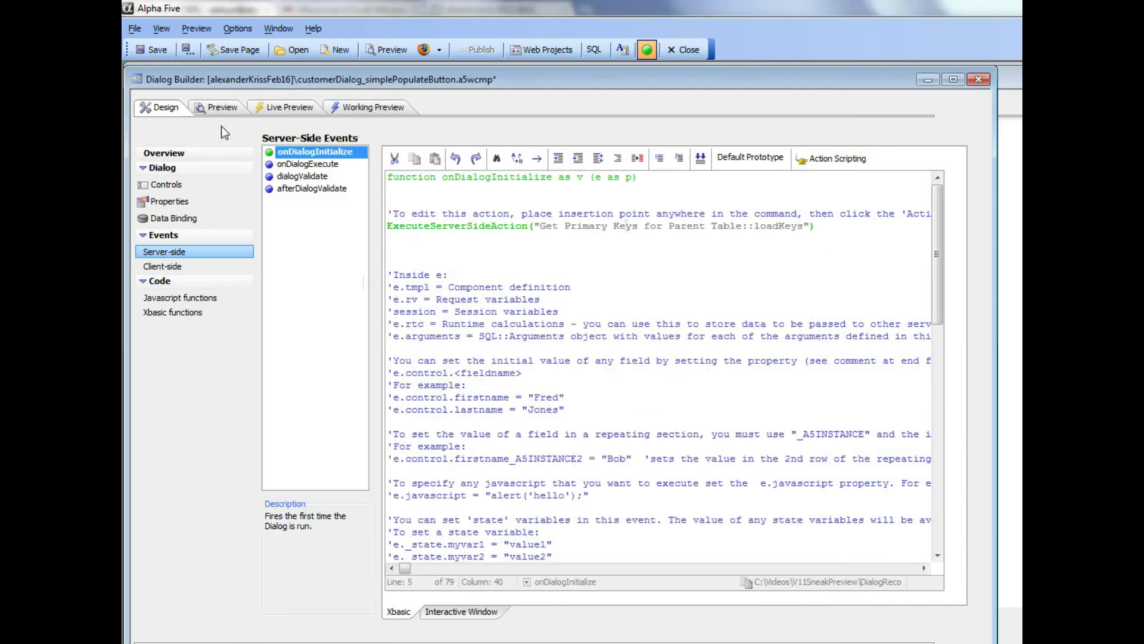
left_click(163, 50)
Run the dialog in Working Preview and move the record slider forward and back to check the message above it
left_click(353, 108)
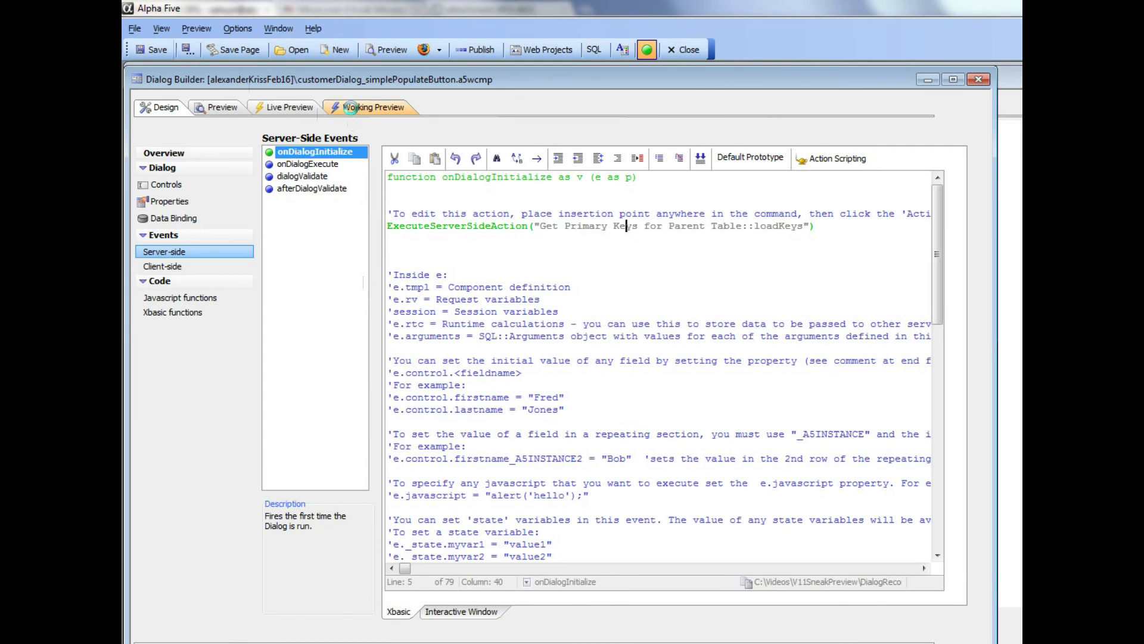
left_click_drag(146, 148, 467, 152)
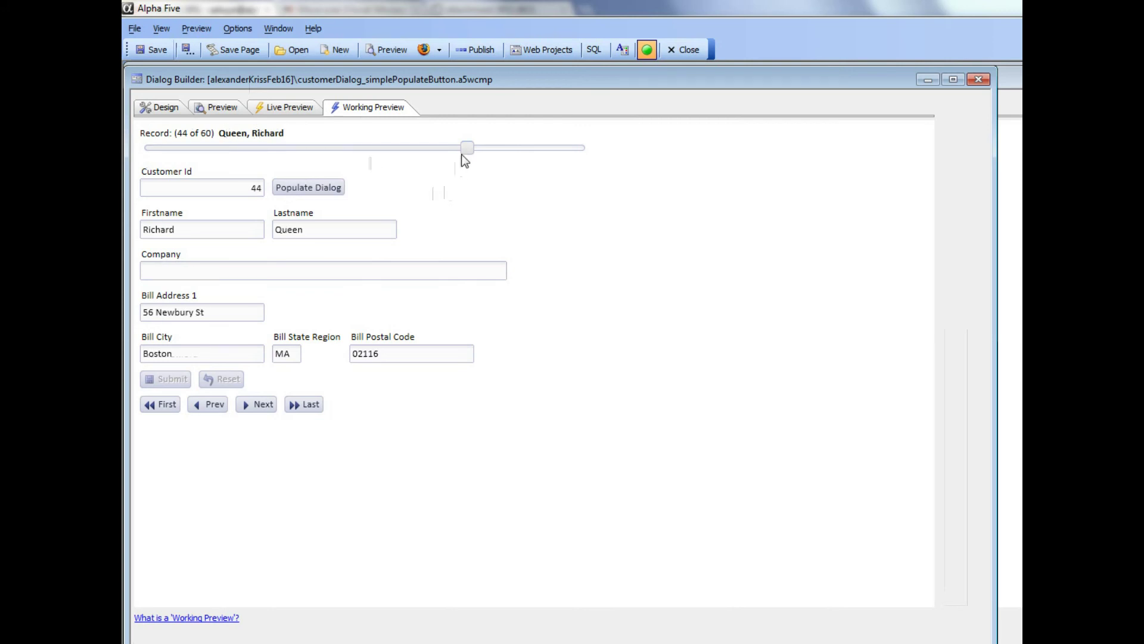
left_click_drag(467, 149, 303, 158)
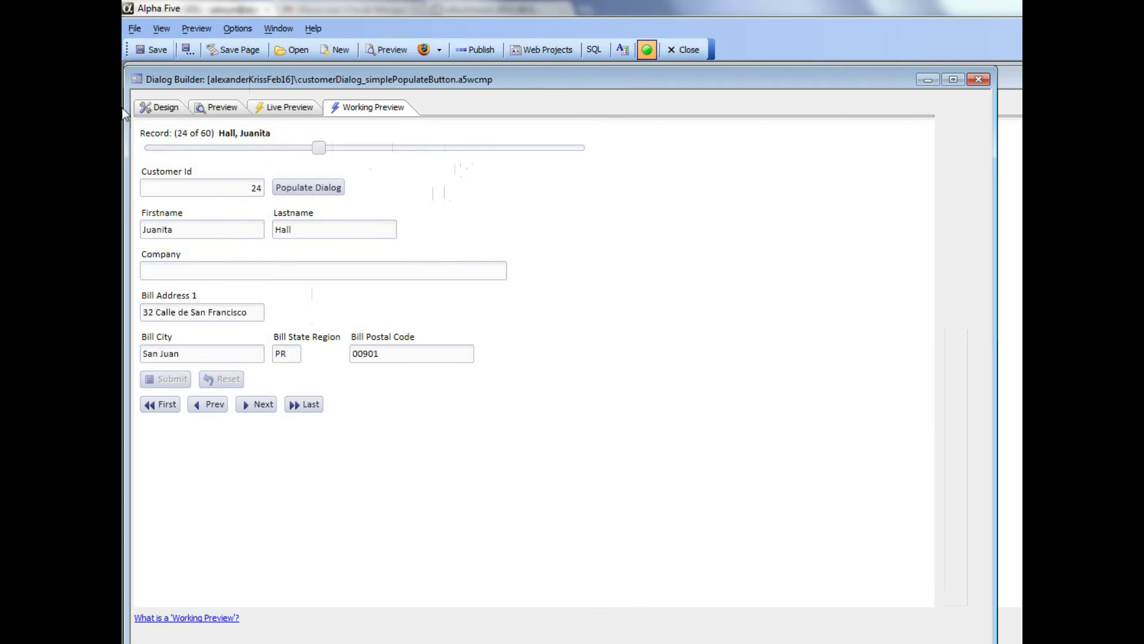
Edit the Get Primary Keys action again and turn on hiding the slider message when focus is lost
left_click(163, 110)
left_click(681, 226)
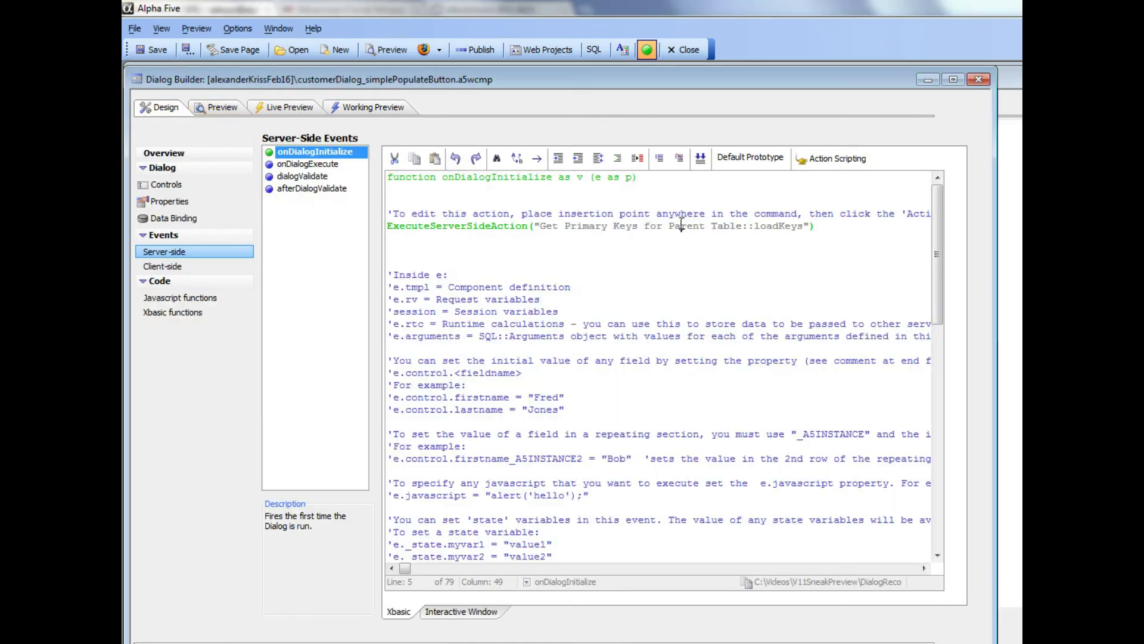
left_click(814, 162)
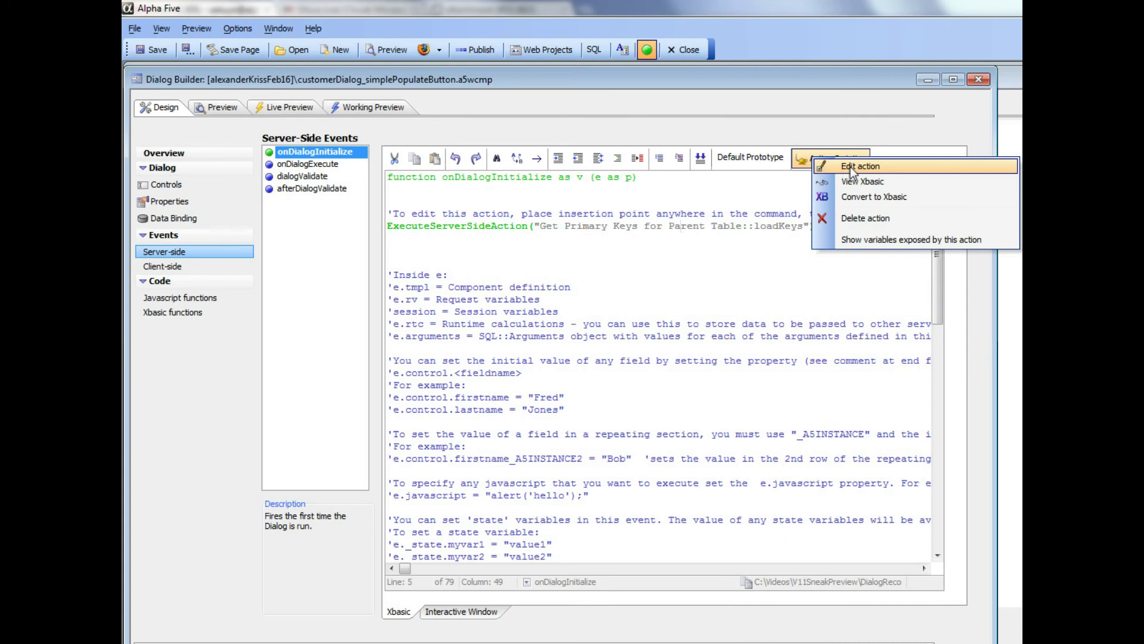
left_click(851, 167)
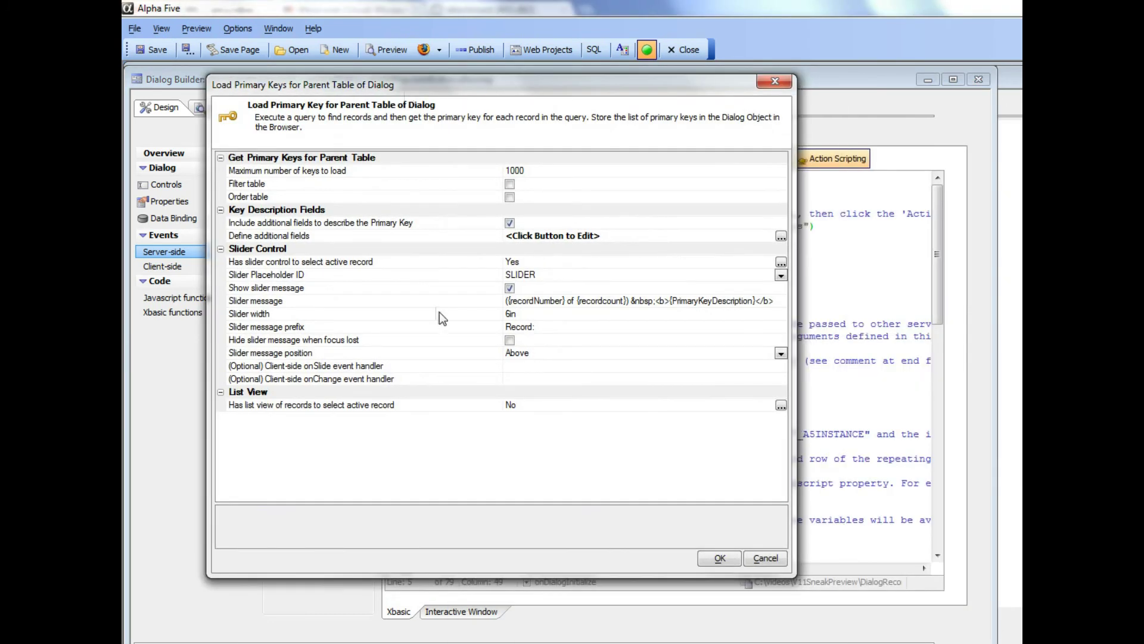
left_click(510, 340)
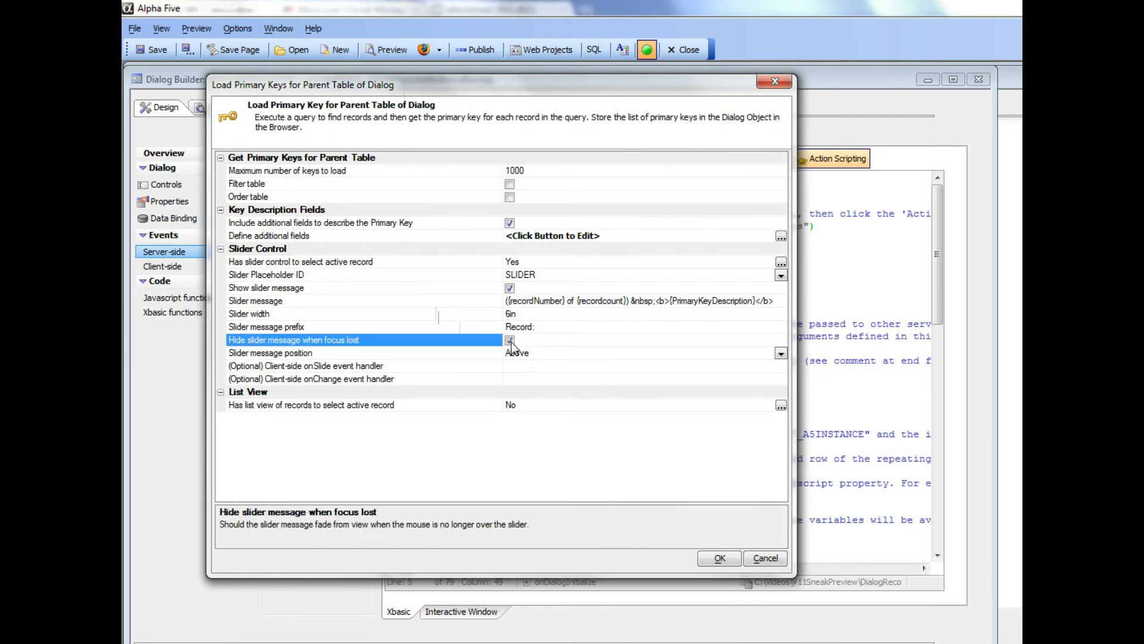
left_click(374, 366)
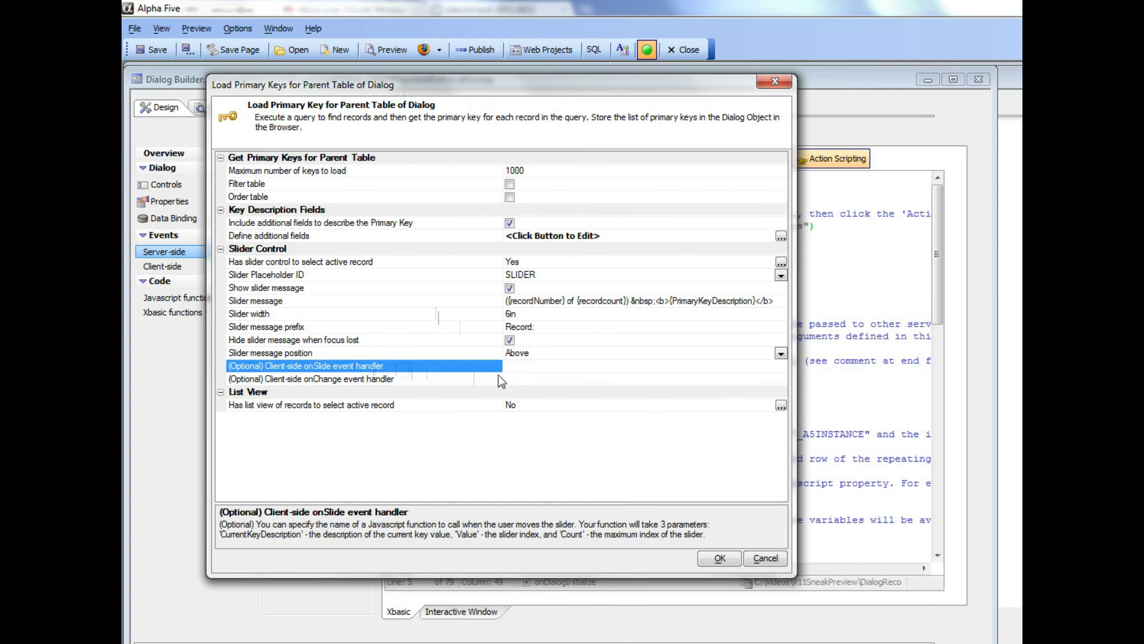
left_click(720, 558)
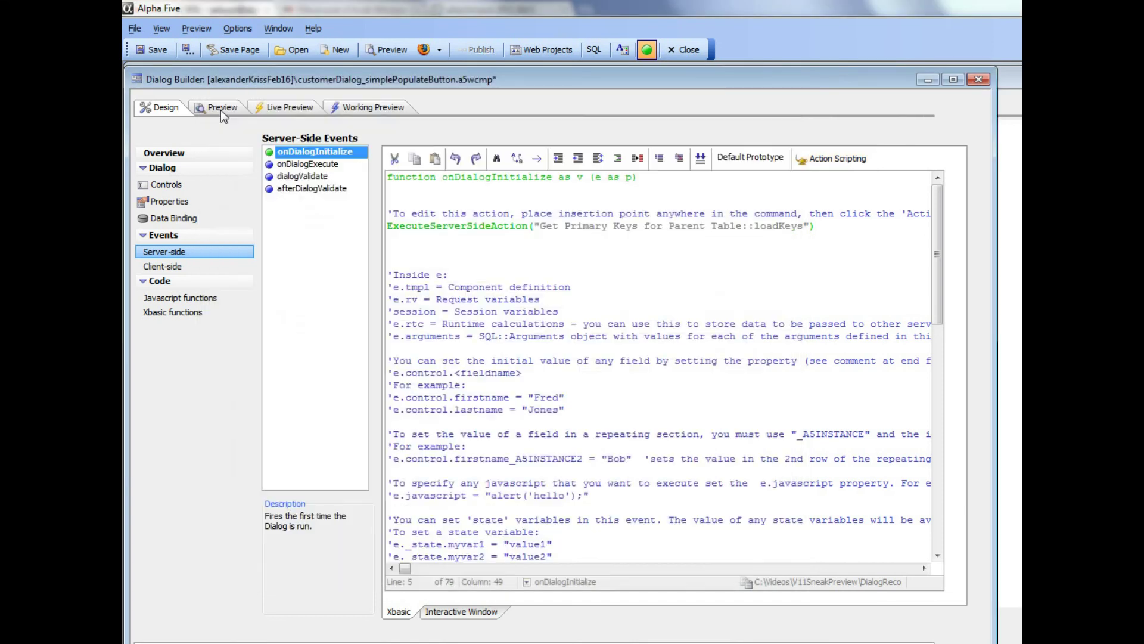
Save the dialog and move the slider in Working Preview to check when the slider message shows
left_click(156, 51)
left_click(370, 107)
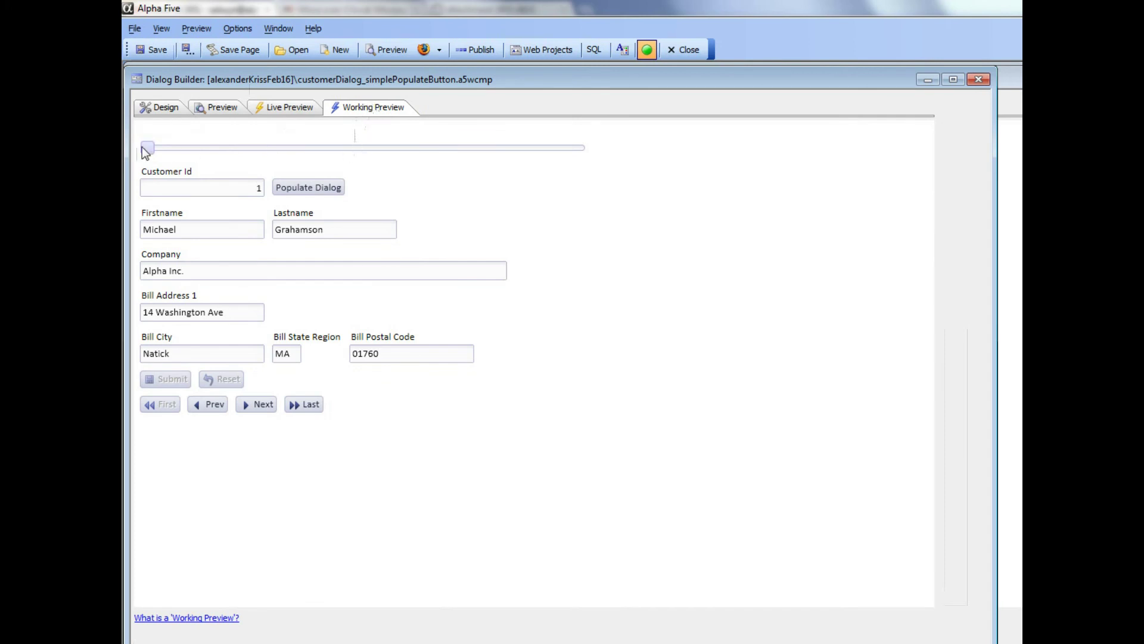
left_click_drag(153, 146, 353, 152)
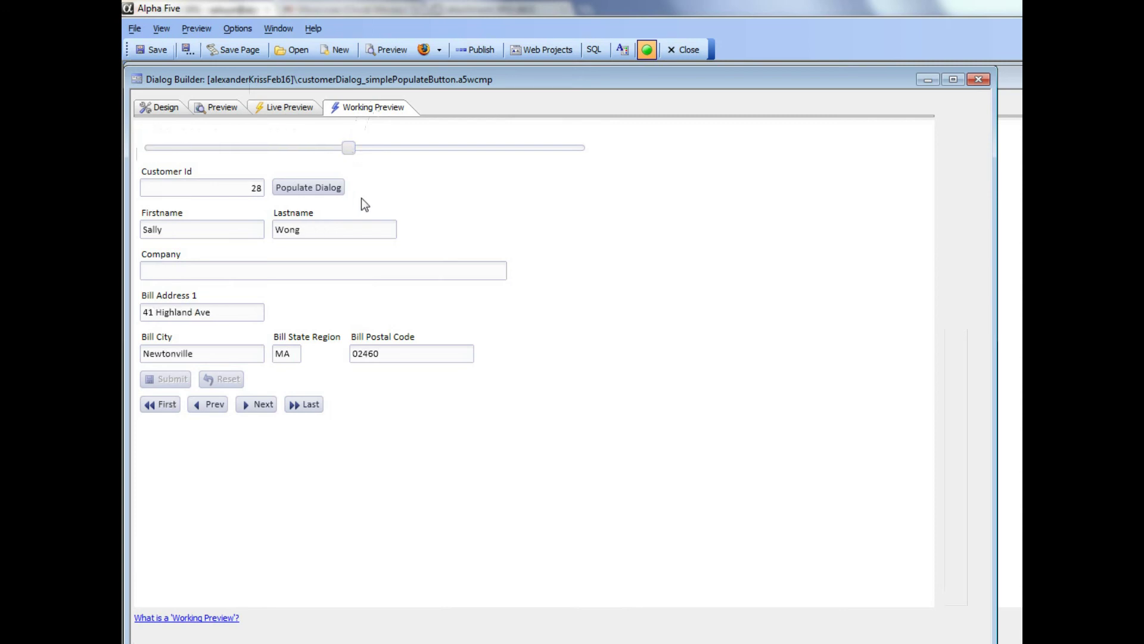
Reopen the Get Primary Keys action from the design view and turn off hiding the slider message when focus is lost
left_click(149, 106)
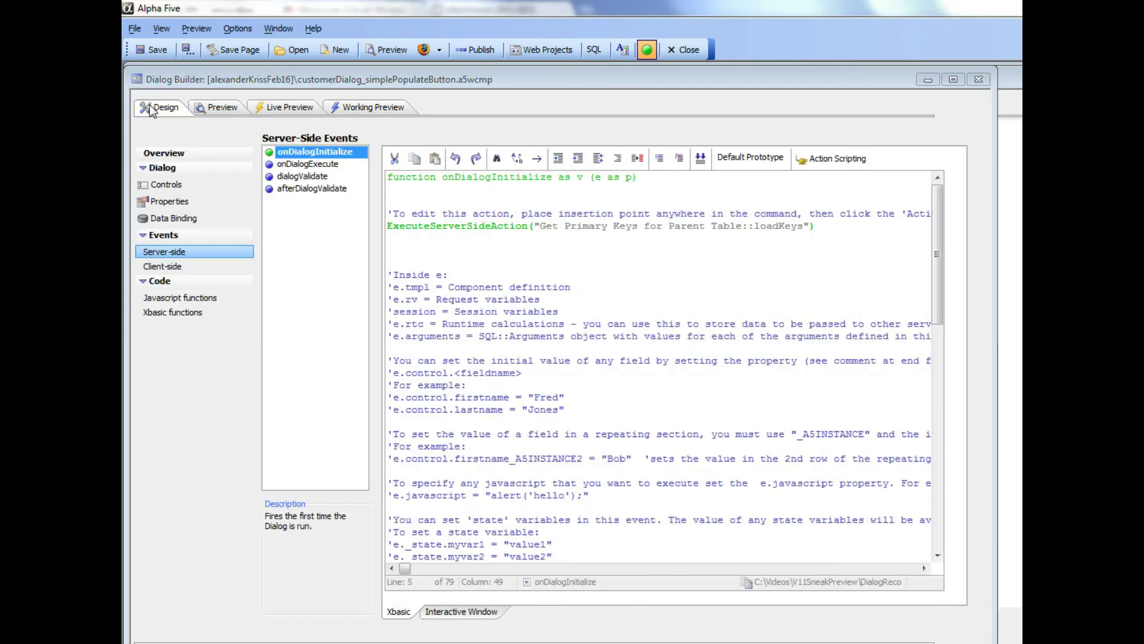
left_click(622, 224)
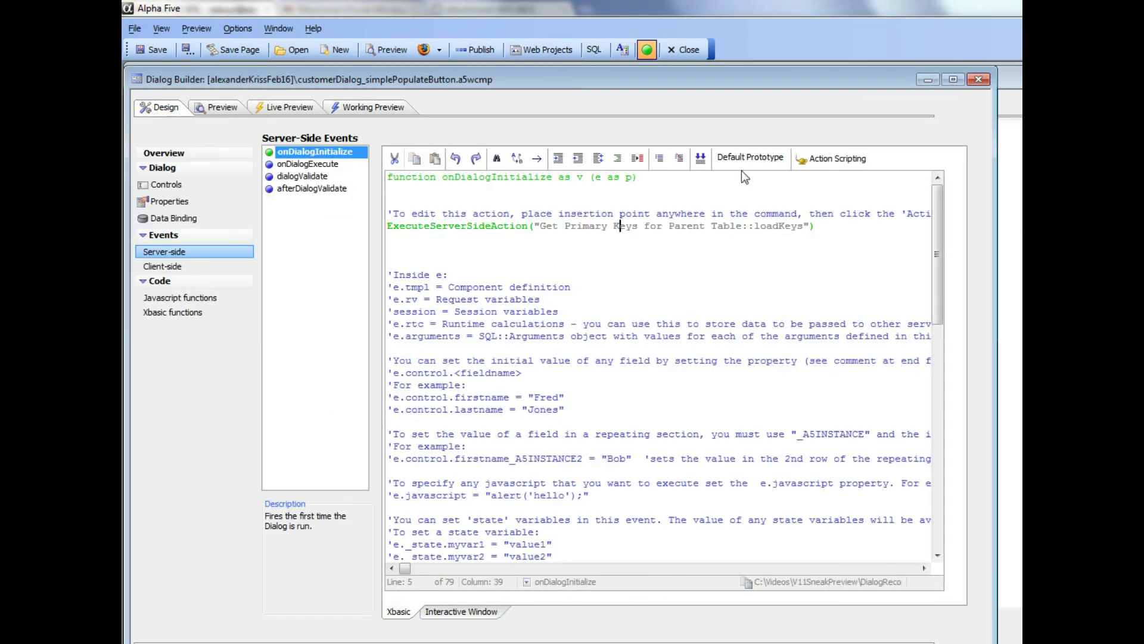
left_click(827, 149)
left_click(857, 160)
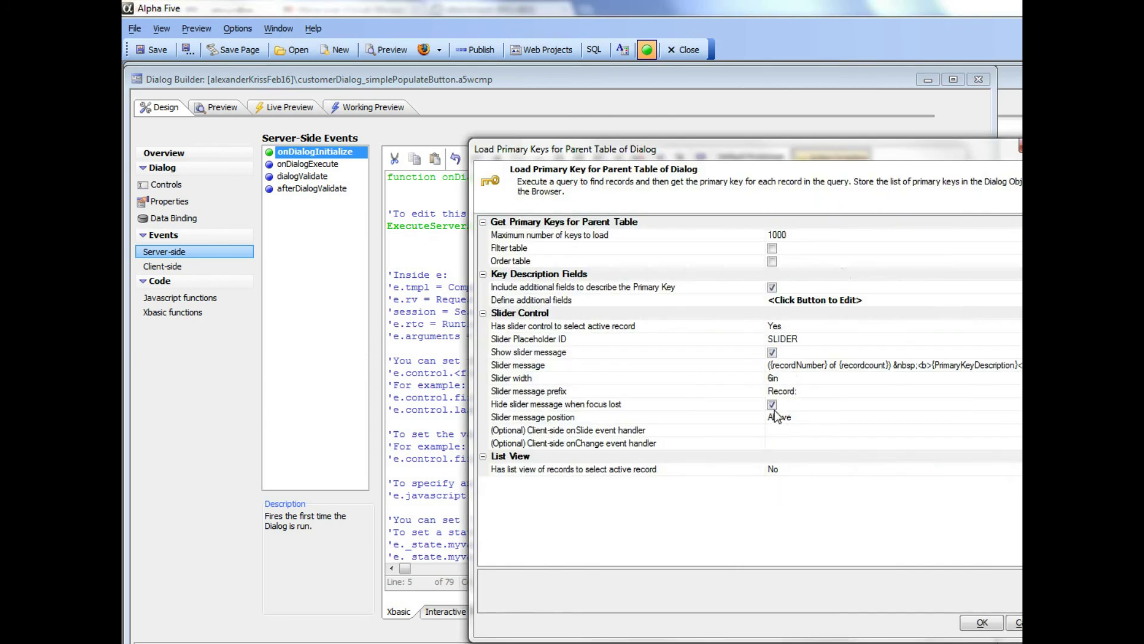
left_click(773, 404)
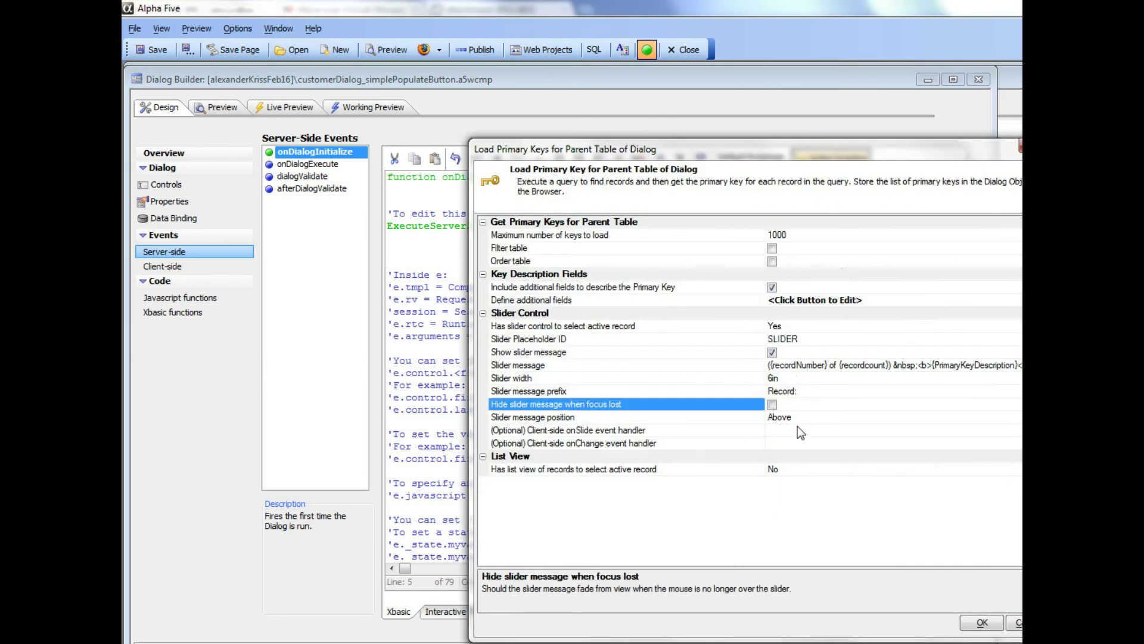
Accept the edited Get Primary Keys action, save the dialog and run it in Working Preview
left_click(981, 623)
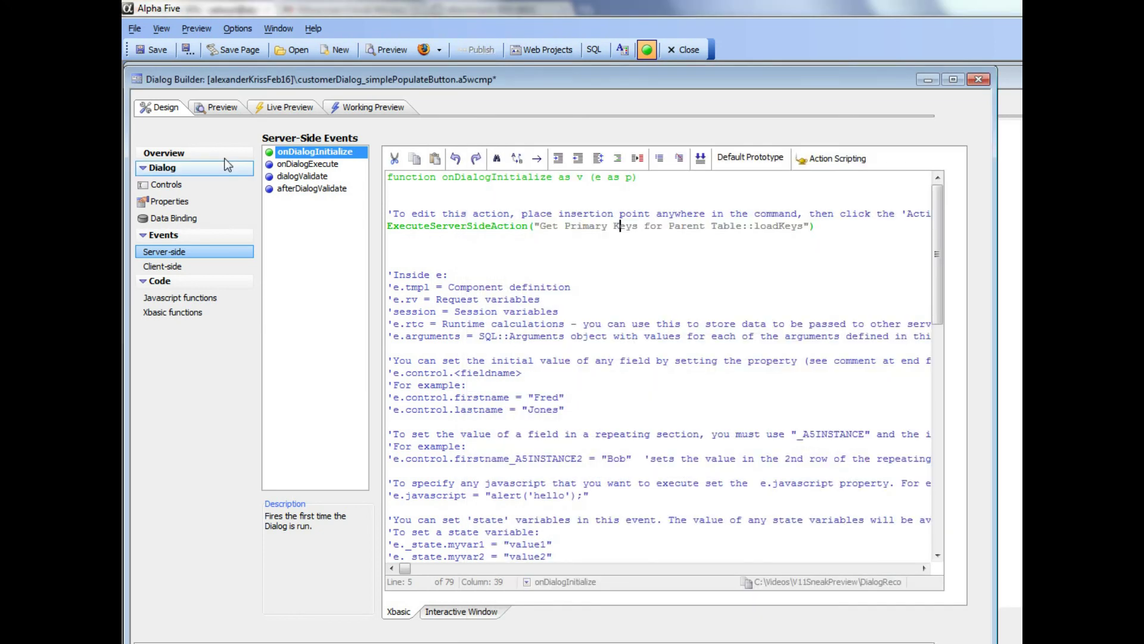
left_click(154, 51)
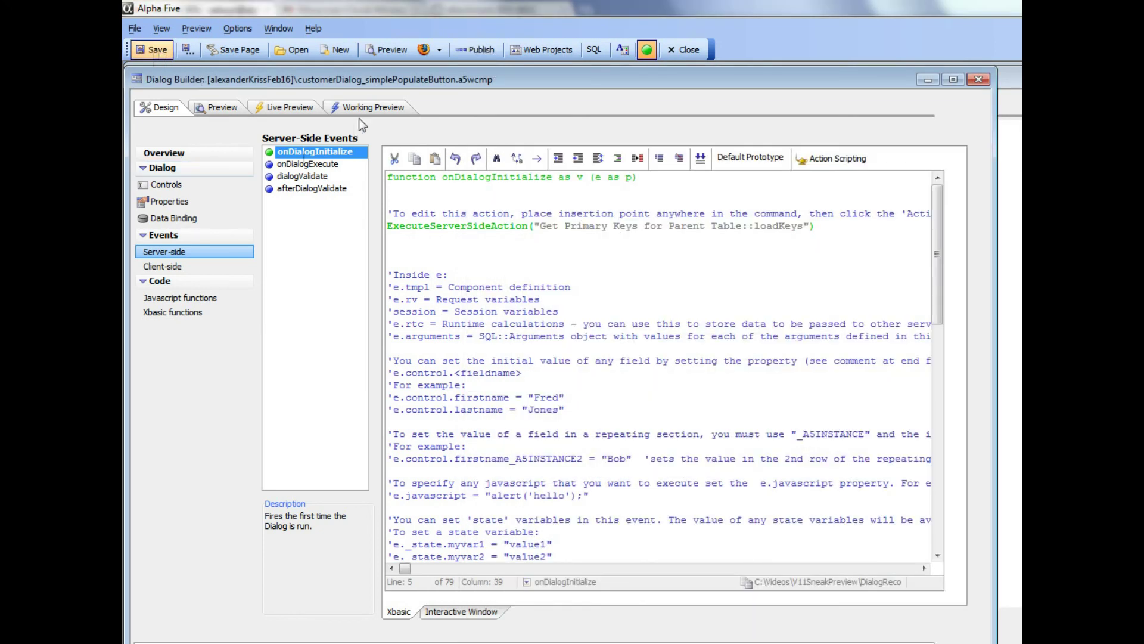
left_click(372, 107)
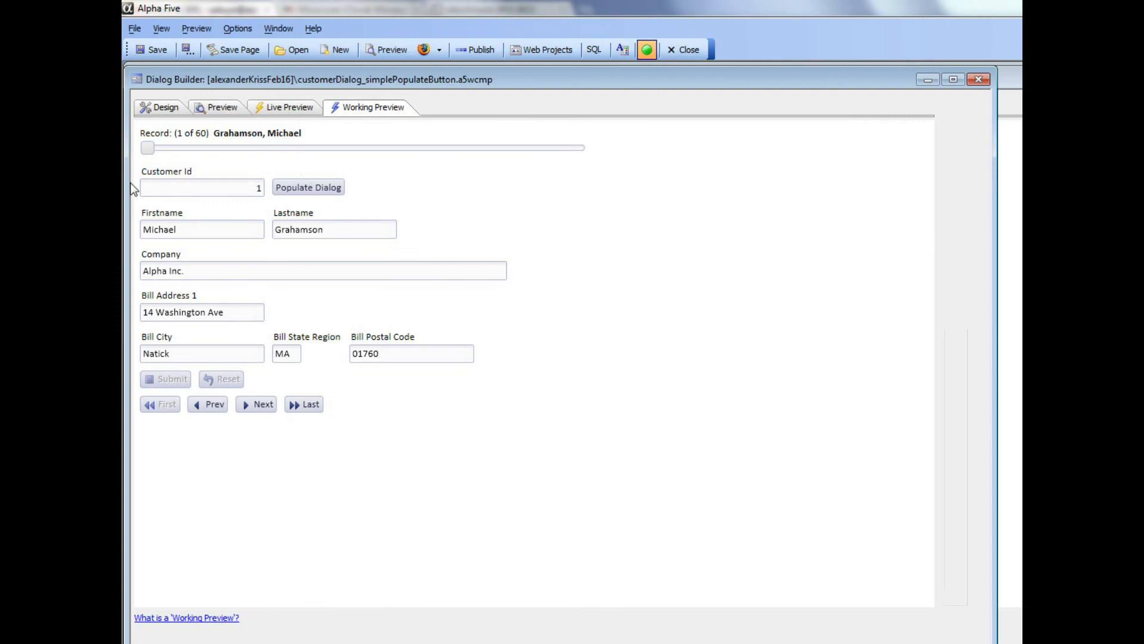
Wrap all the dialog controls, from the slider placeholder through the Last button, in a container with a closing tag
left_click(154, 112)
left_click(209, 185)
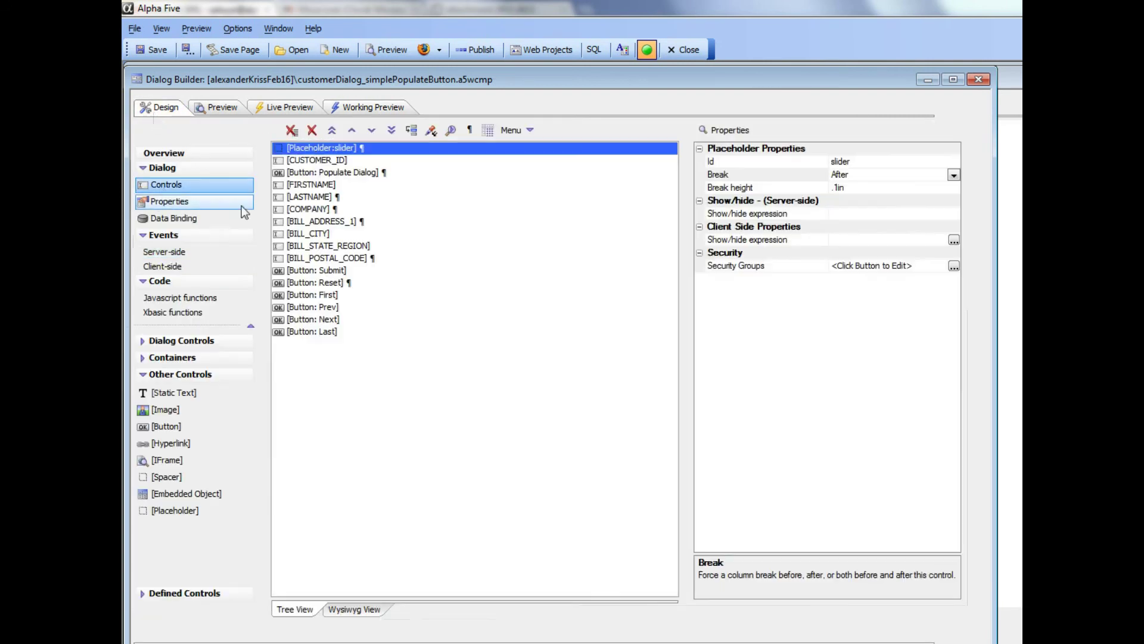
left_click_drag(310, 145, 314, 342)
left_click(167, 358)
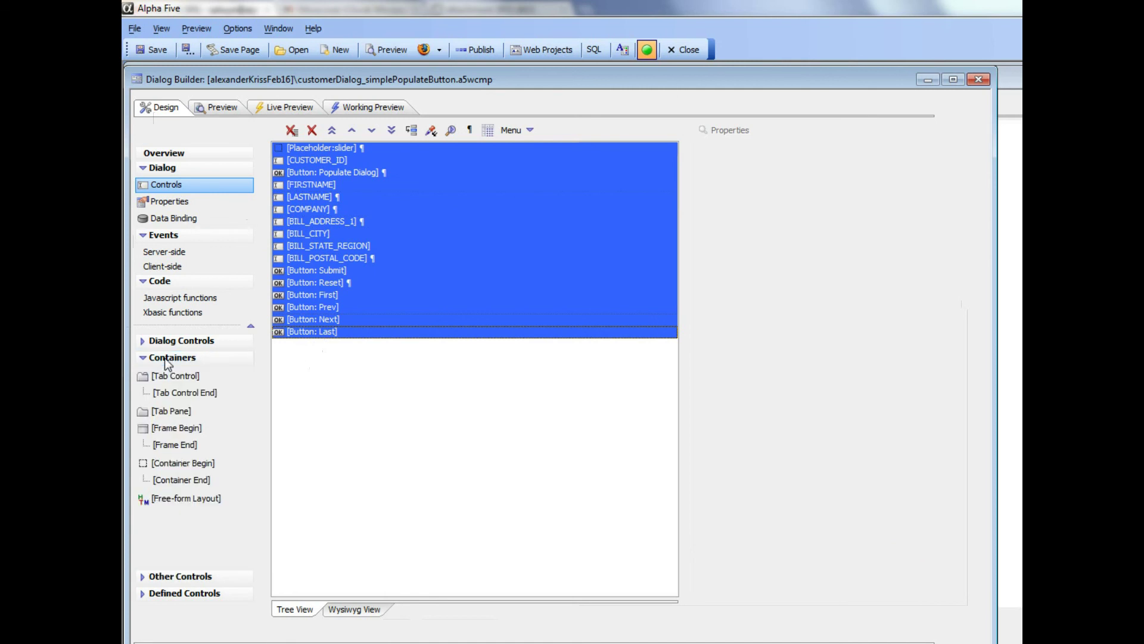
double_click(181, 463)
left_click(767, 413)
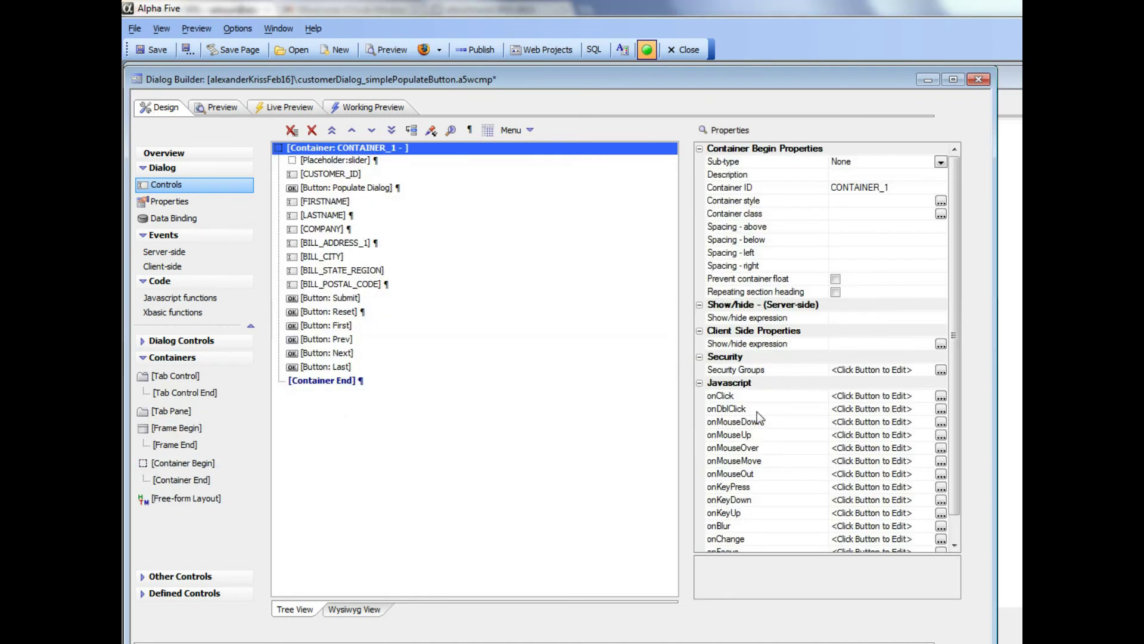
Insert a second container with its closing tag and move that tag up so the empty container sits before CONTAINER_1
double_click(185, 465)
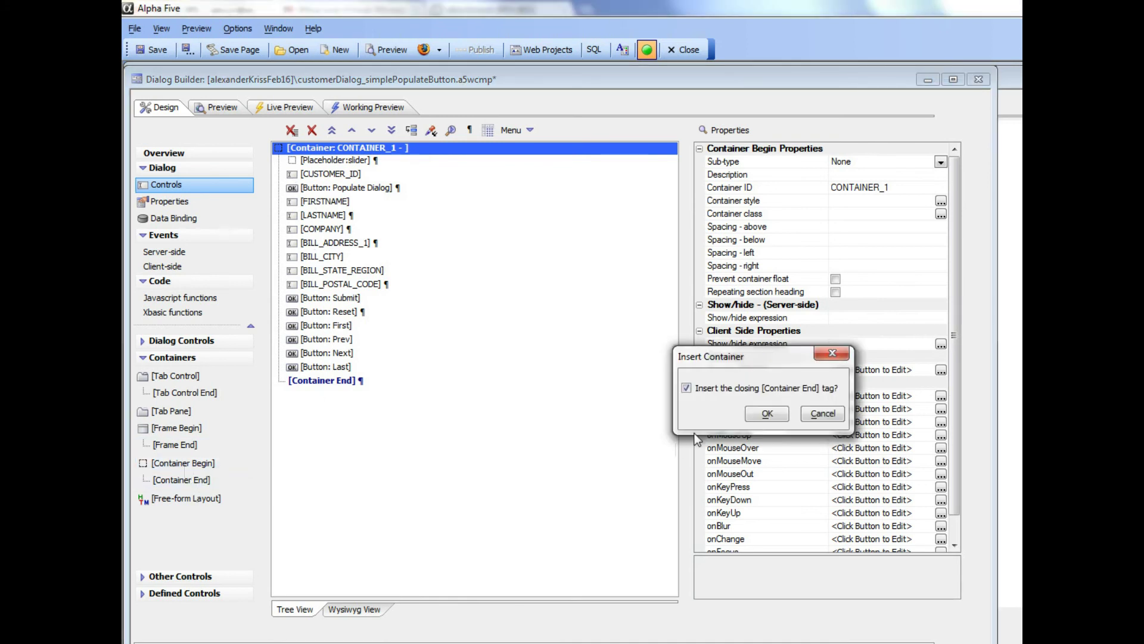
left_click(753, 413)
left_click(348, 173)
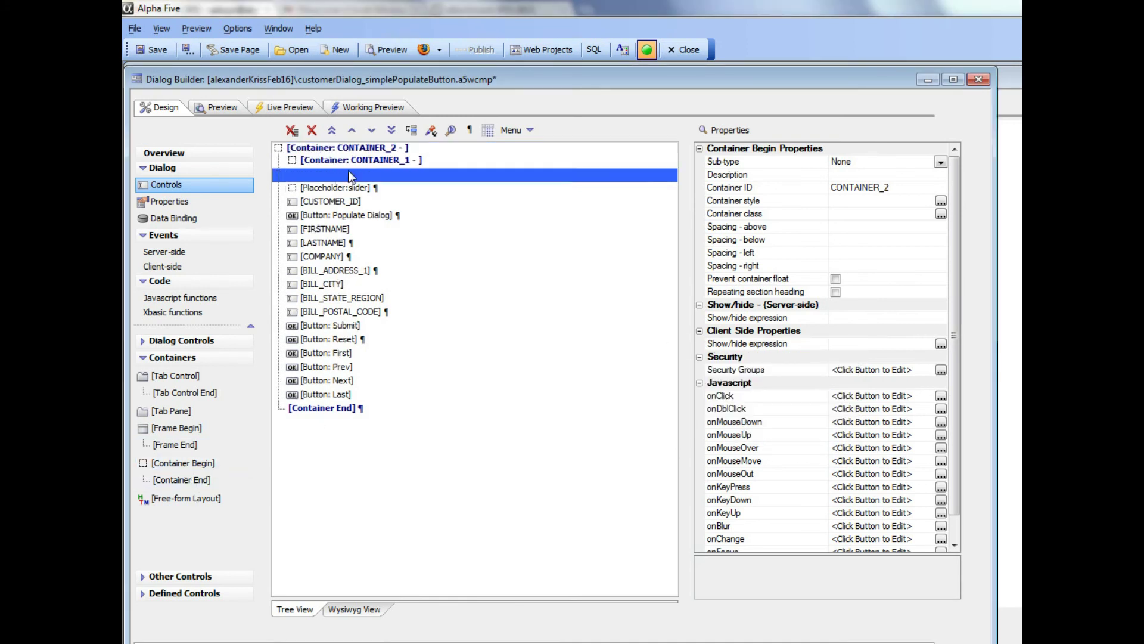
left_click(354, 132)
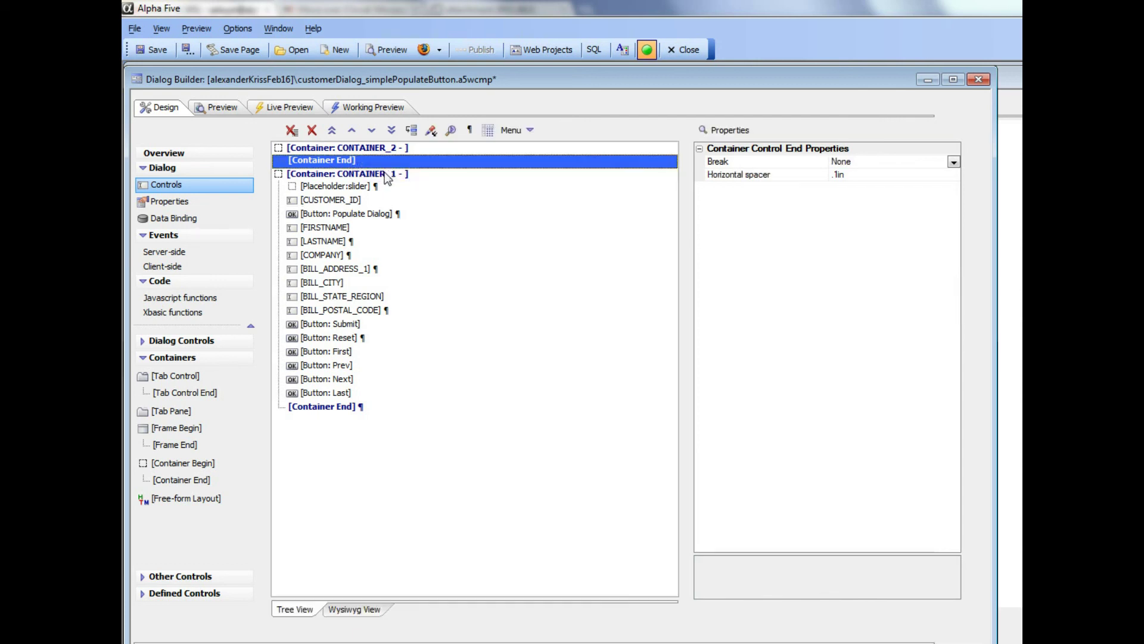
Add a placeholder inside CONTAINER_2 and set its Id to listview
left_click(338, 148)
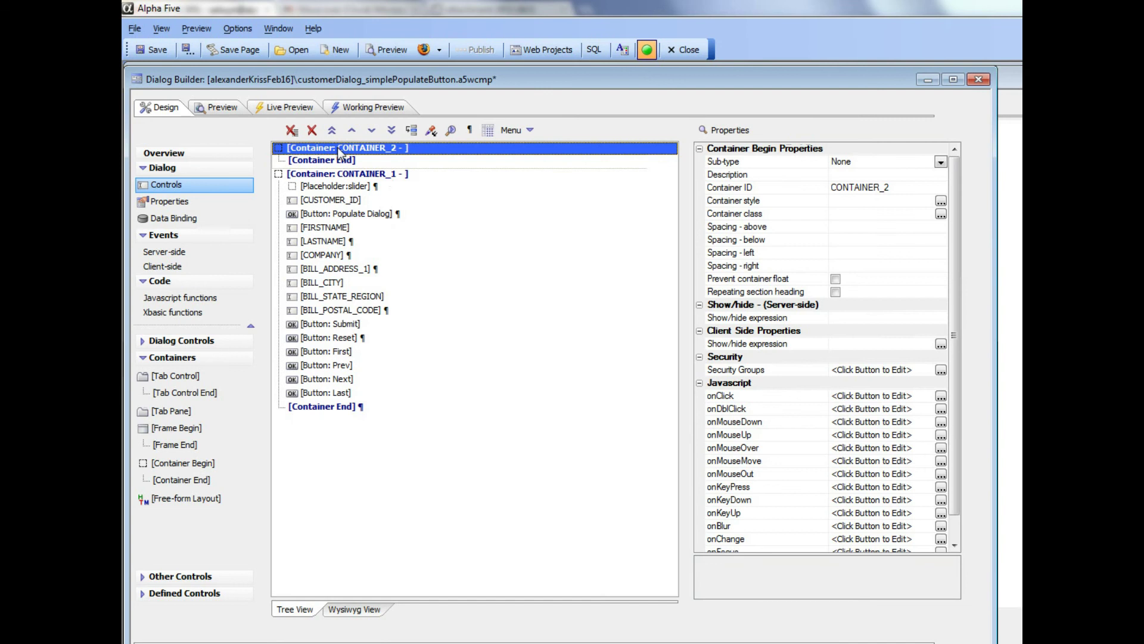
left_click(163, 578)
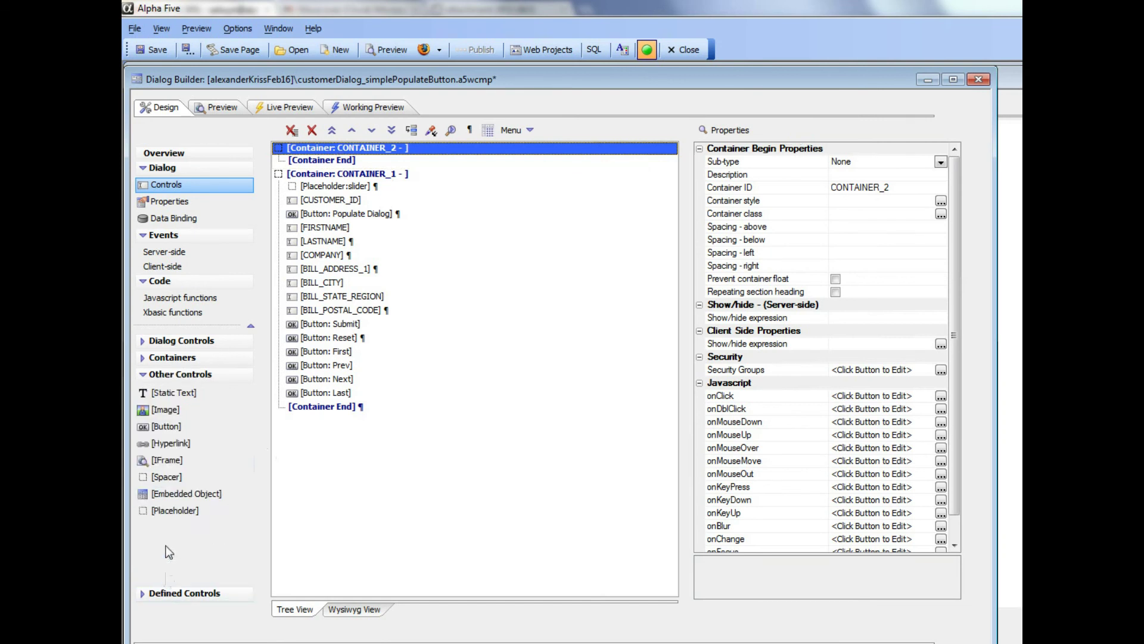
double_click(164, 513)
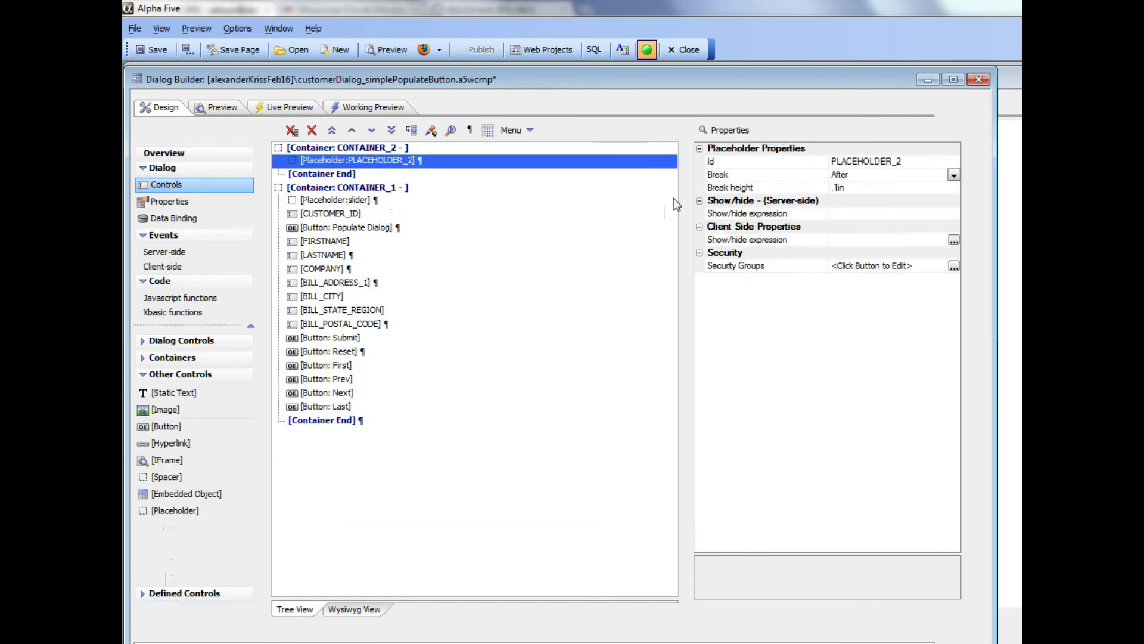
left_click(898, 161)
left_click(898, 161)
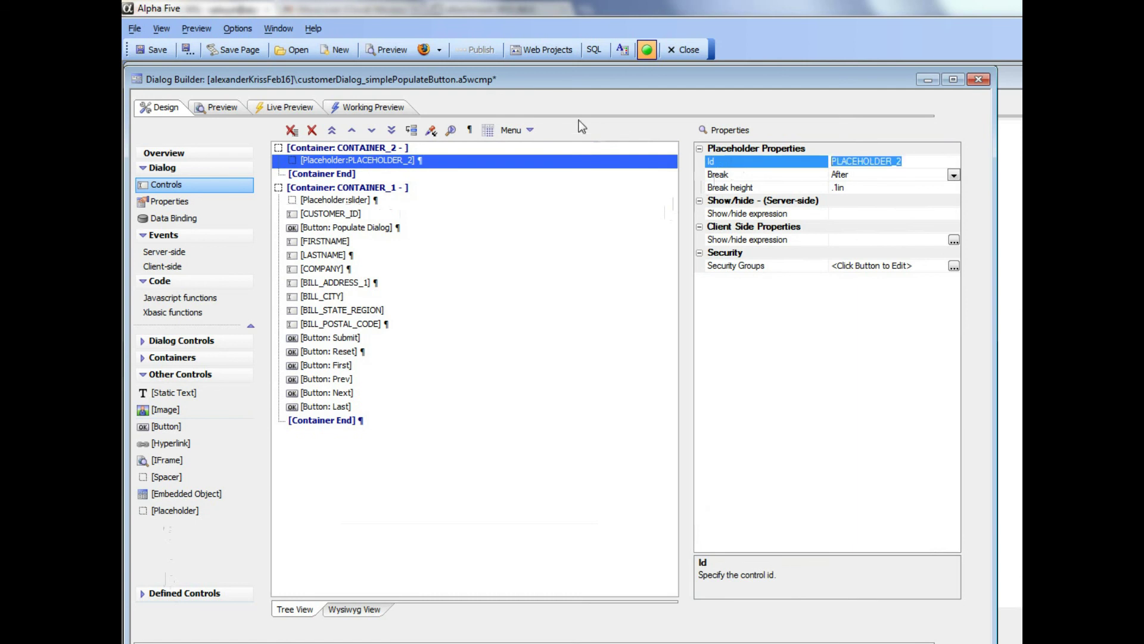
type("listview")
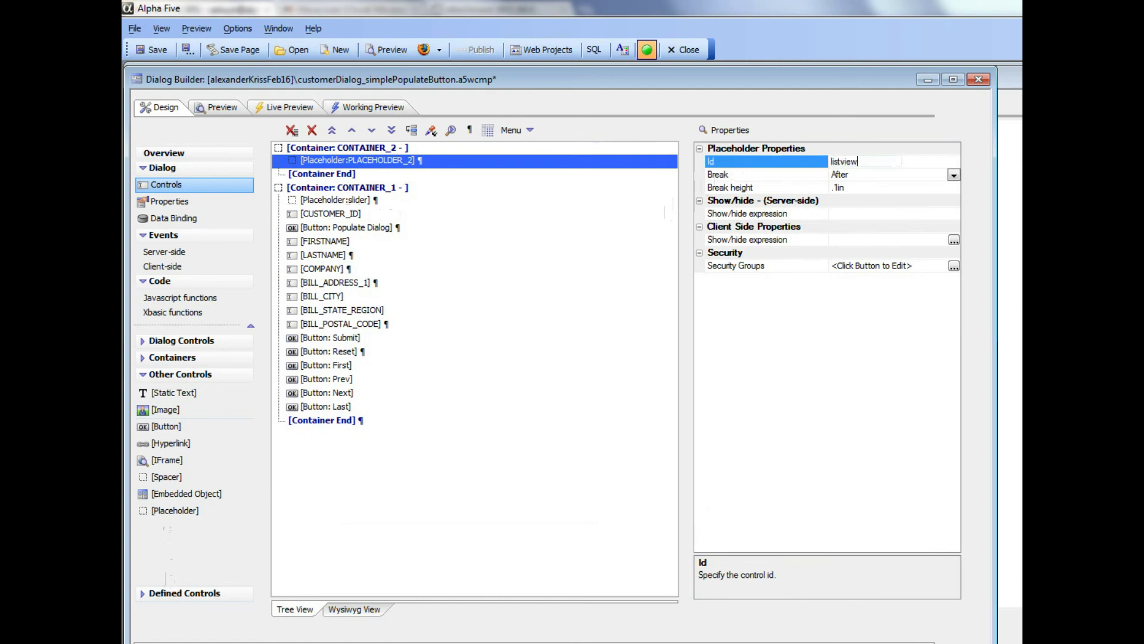
Save the dialog and check the new container layout in Working Preview
left_click(156, 51)
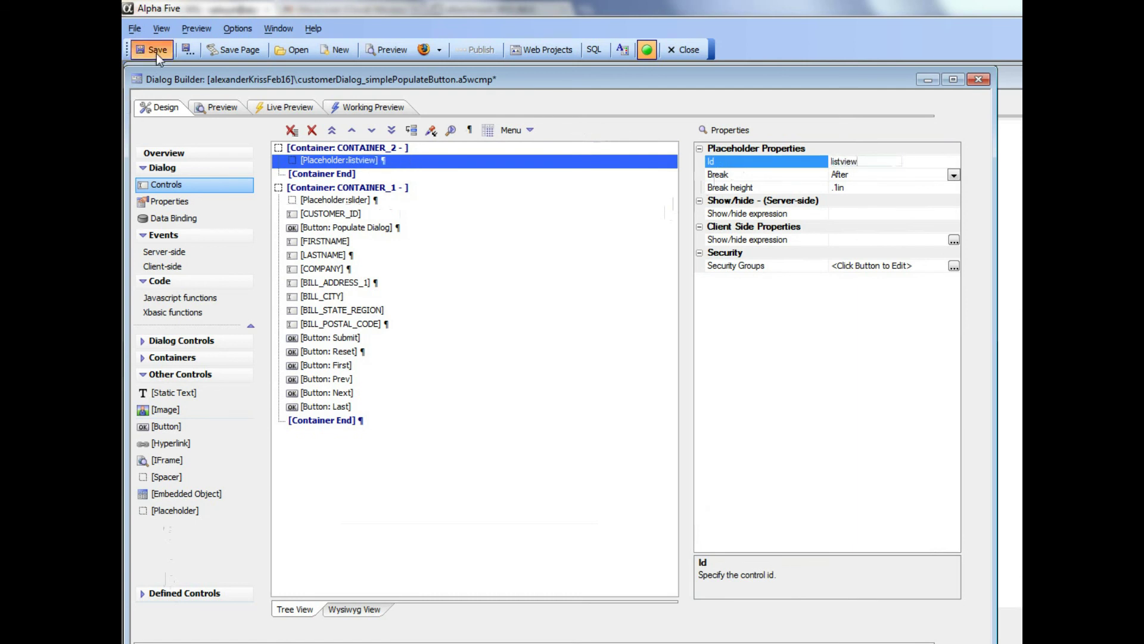
left_click(377, 107)
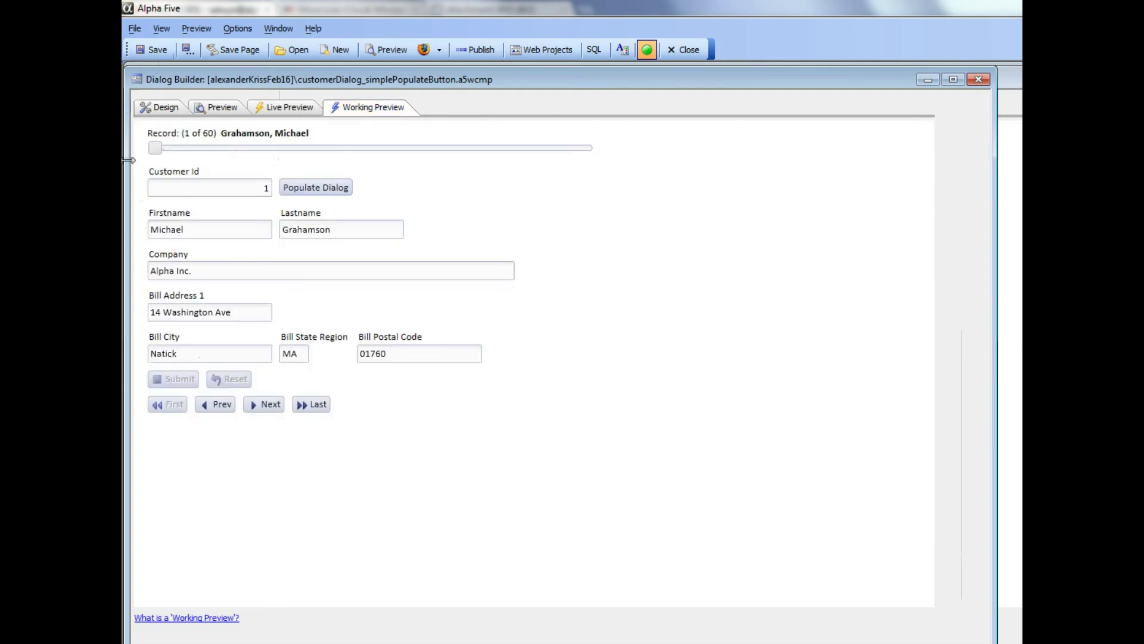
left_click(149, 107)
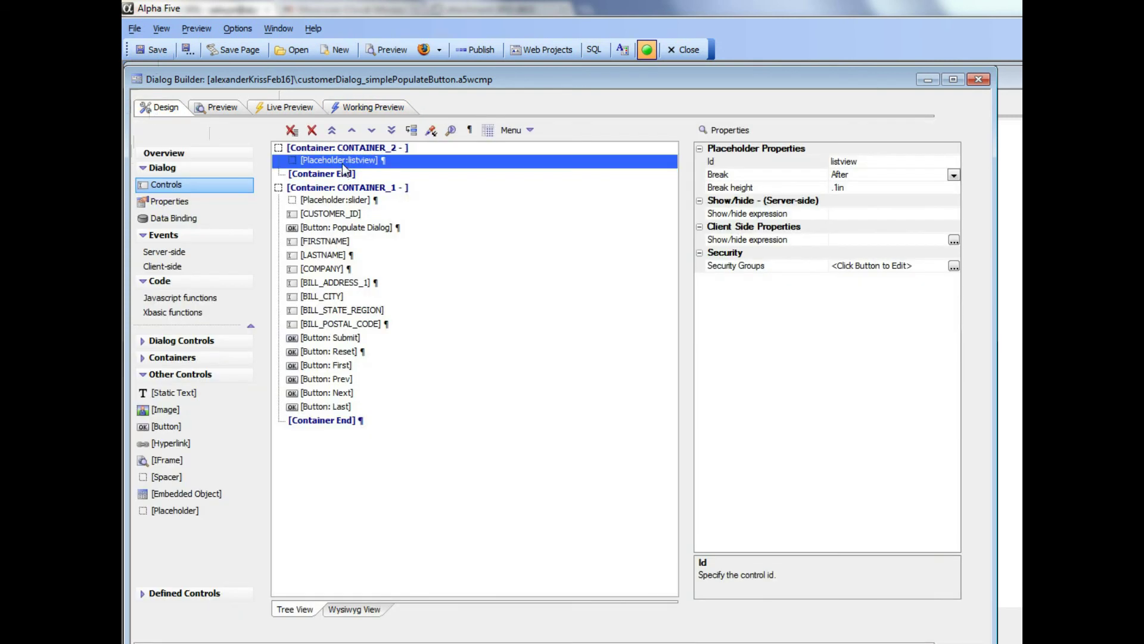
Edit the Get Primary Keys action in the server-side onDialogInitialize event and set its list view display to Yes
left_click(174, 254)
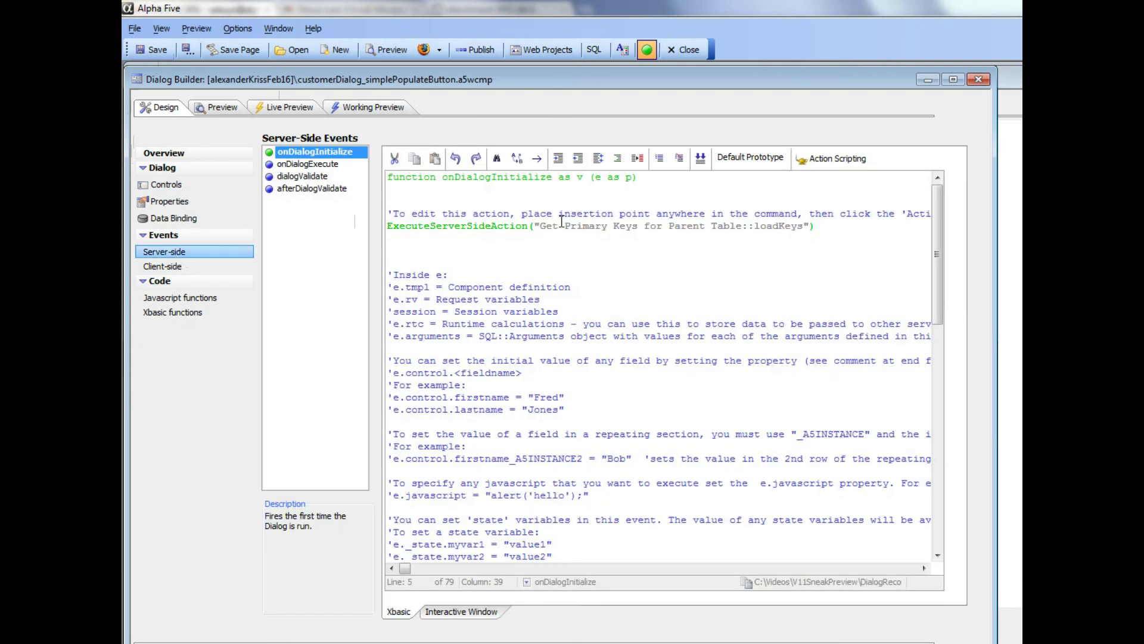
left_click(561, 222)
left_click(840, 160)
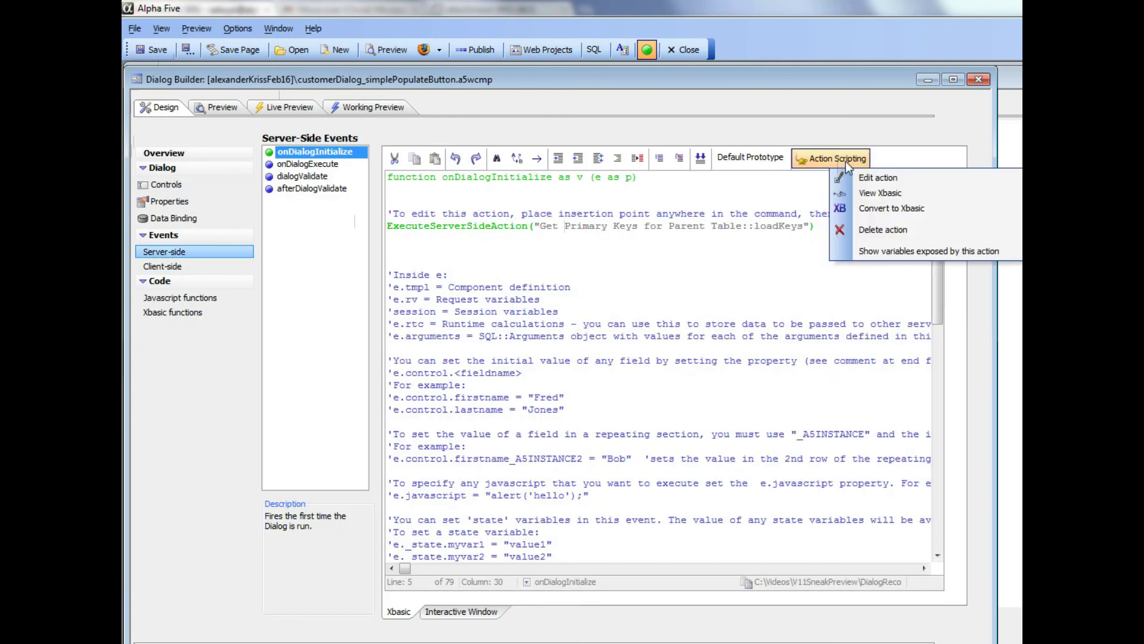
left_click(881, 177)
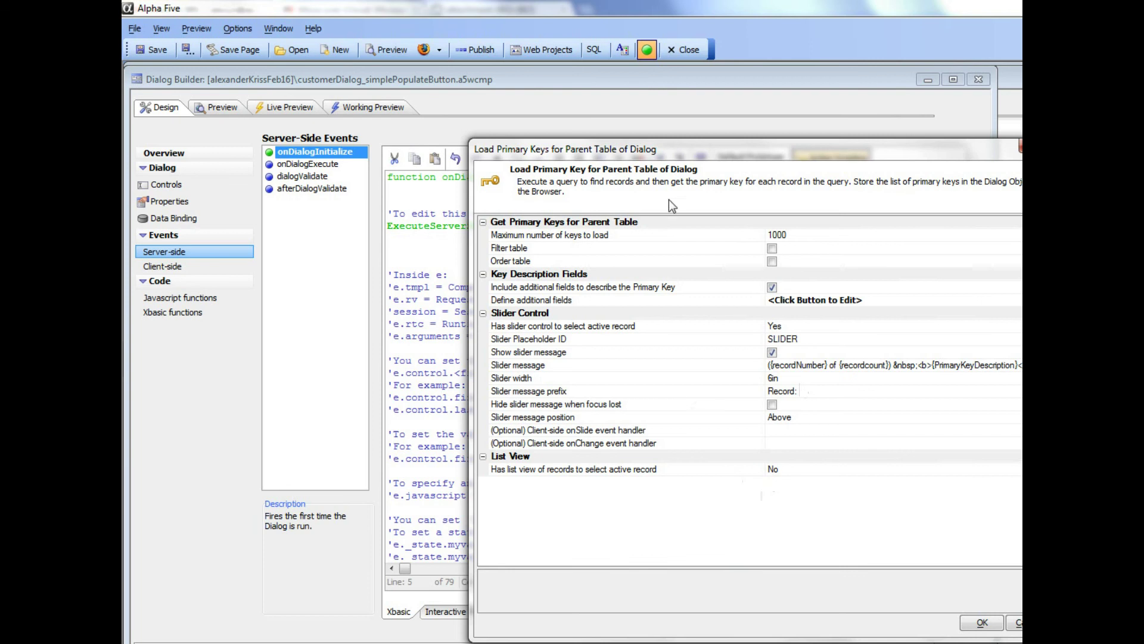
left_click_drag(656, 146, 341, 40)
left_click(732, 369)
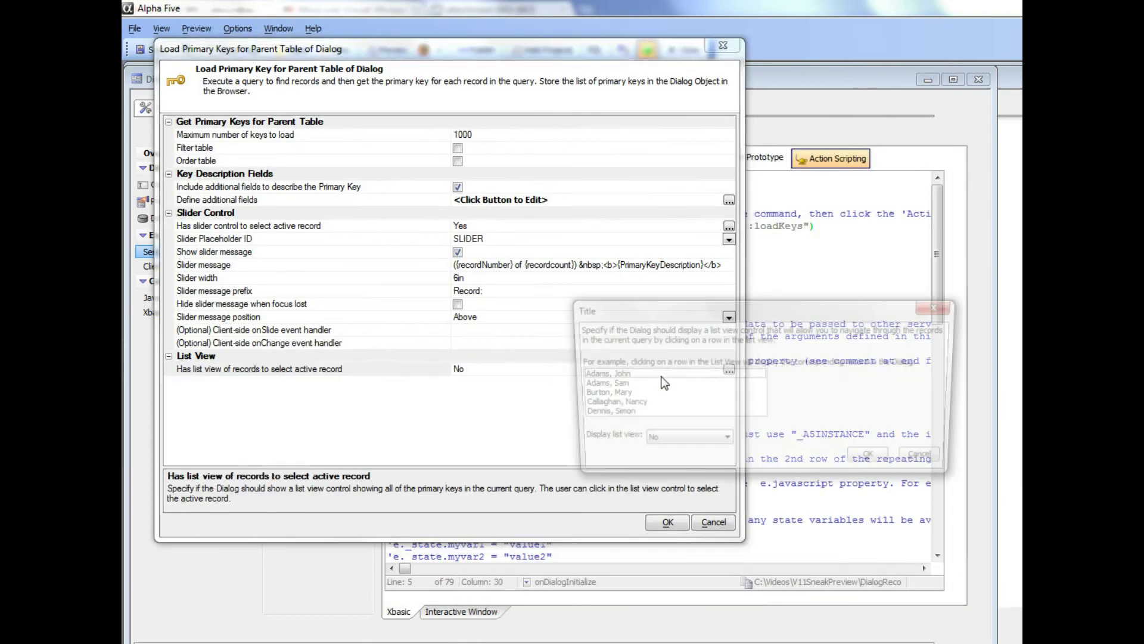
left_click(663, 442)
left_click(689, 459)
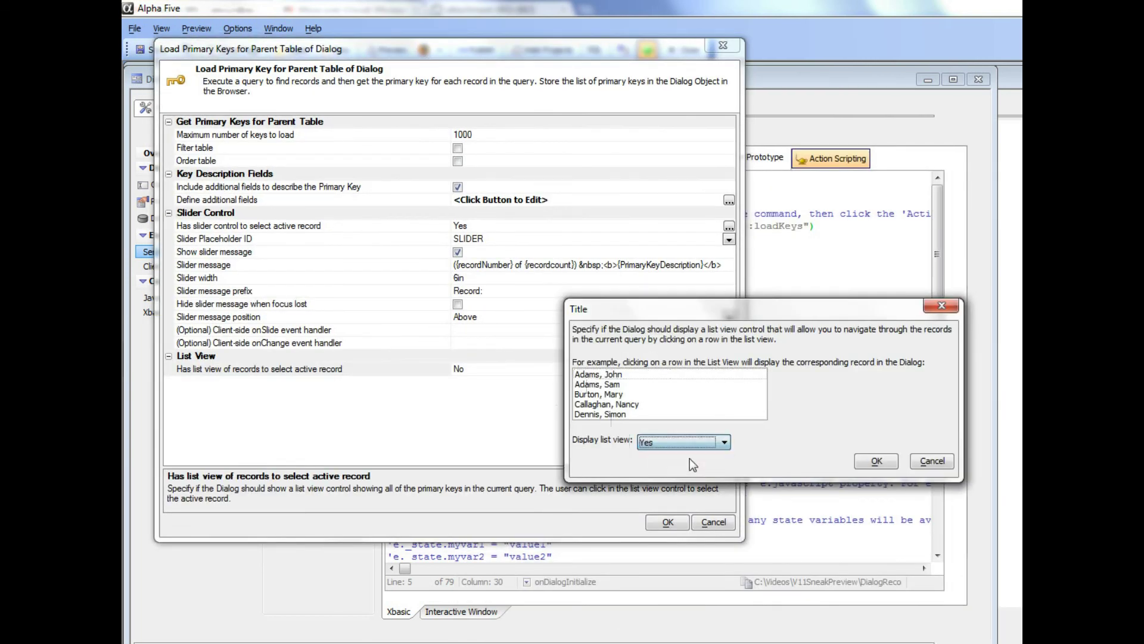
left_click(874, 461)
Set the list view placeholder ID to LISTVIEW, accept the action and save the dialog
left_click(423, 382)
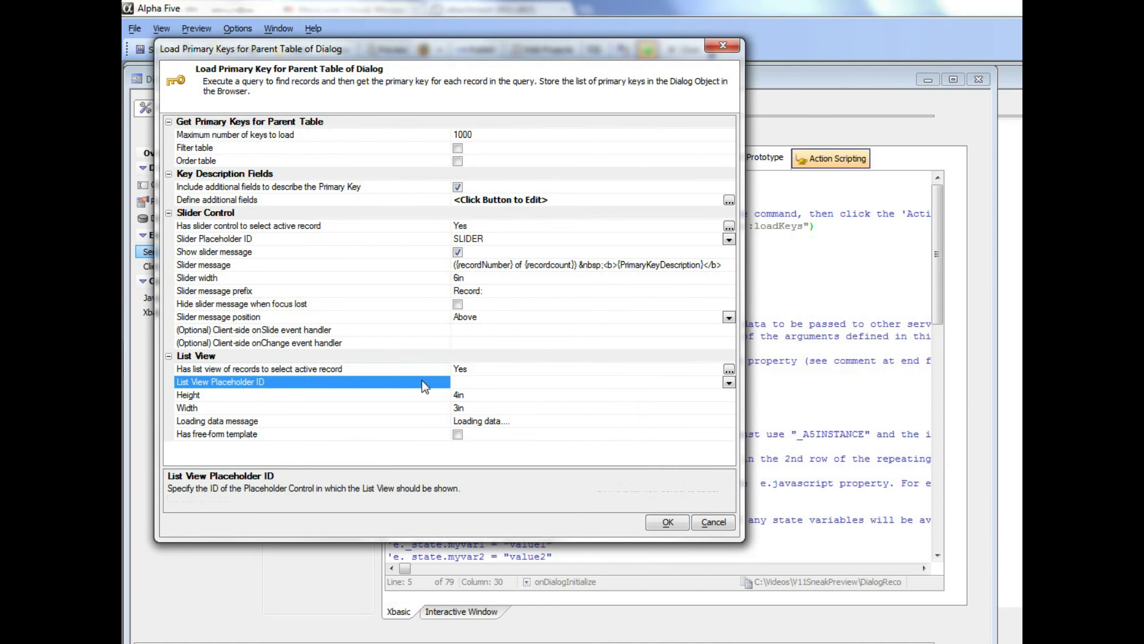
left_click(729, 382)
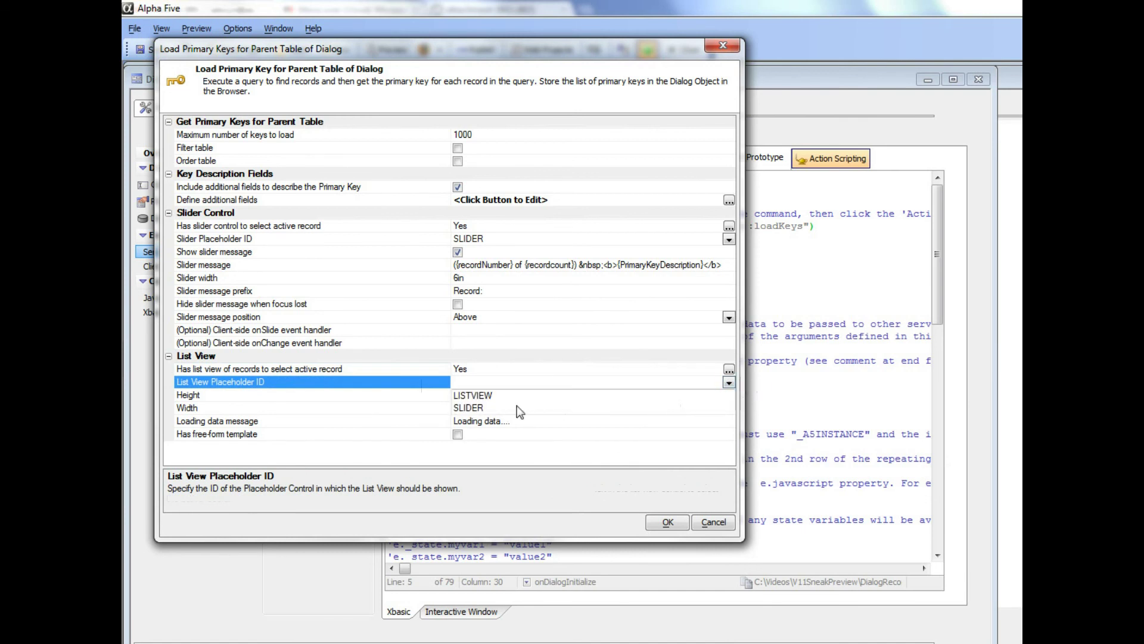
left_click(474, 398)
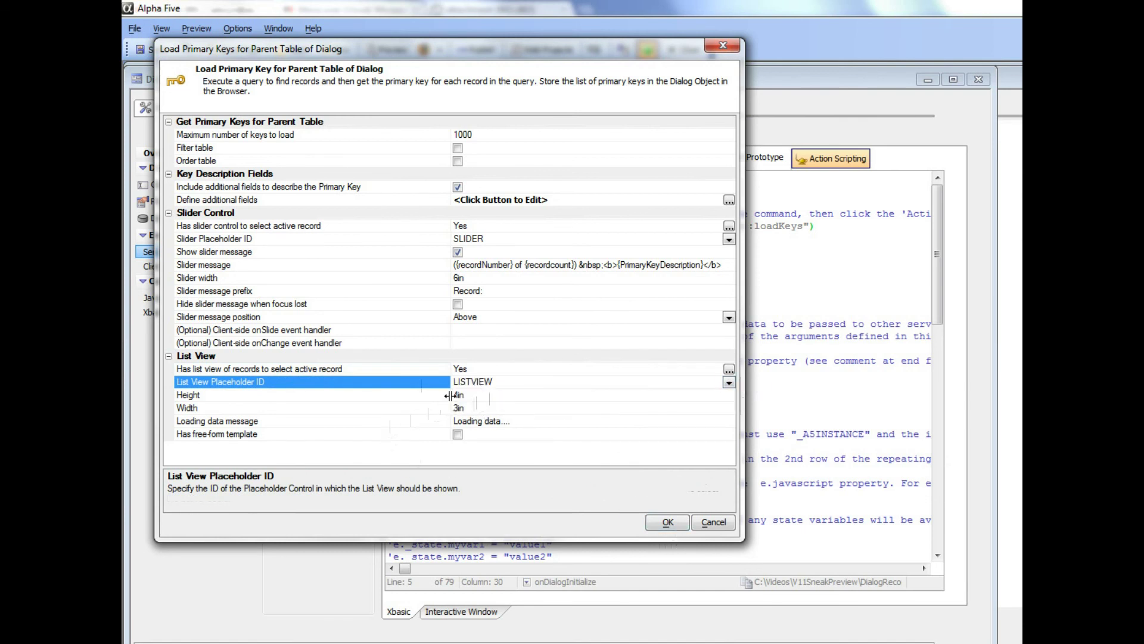
left_click(669, 523)
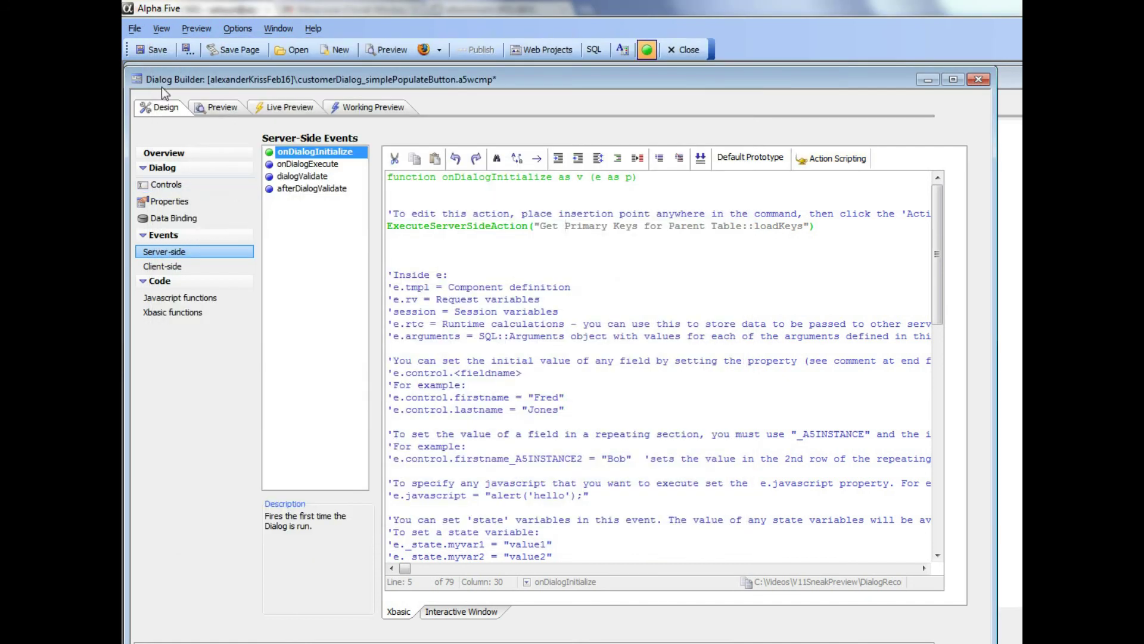
left_click(156, 51)
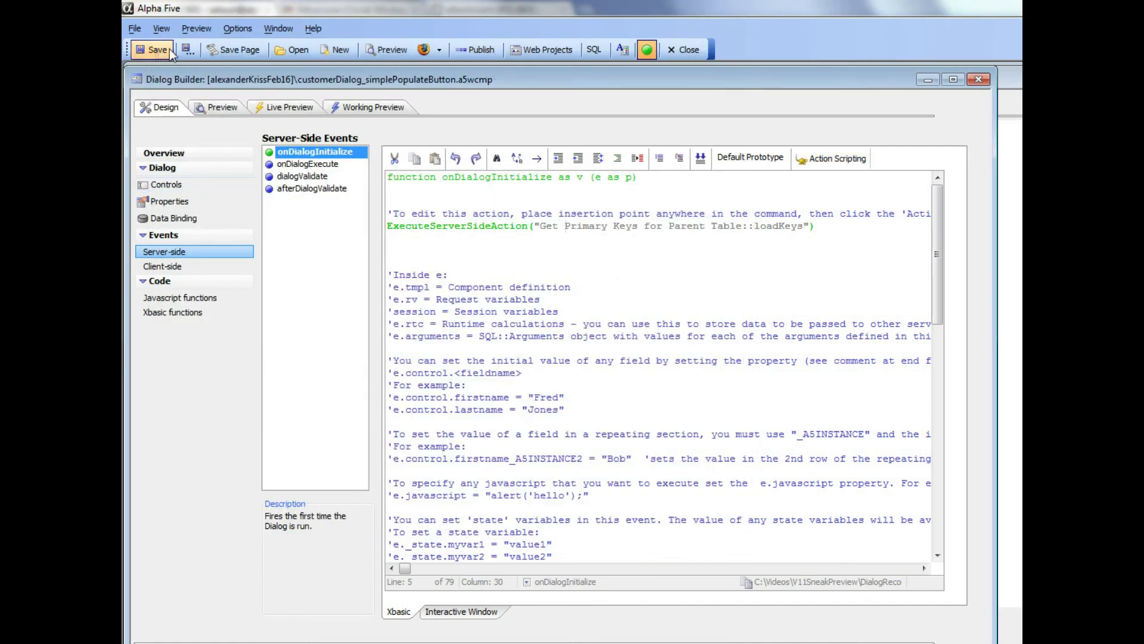
Run the dialog in Working Preview and select records from the list and with the slider to check that they stay synchronized
left_click(355, 106)
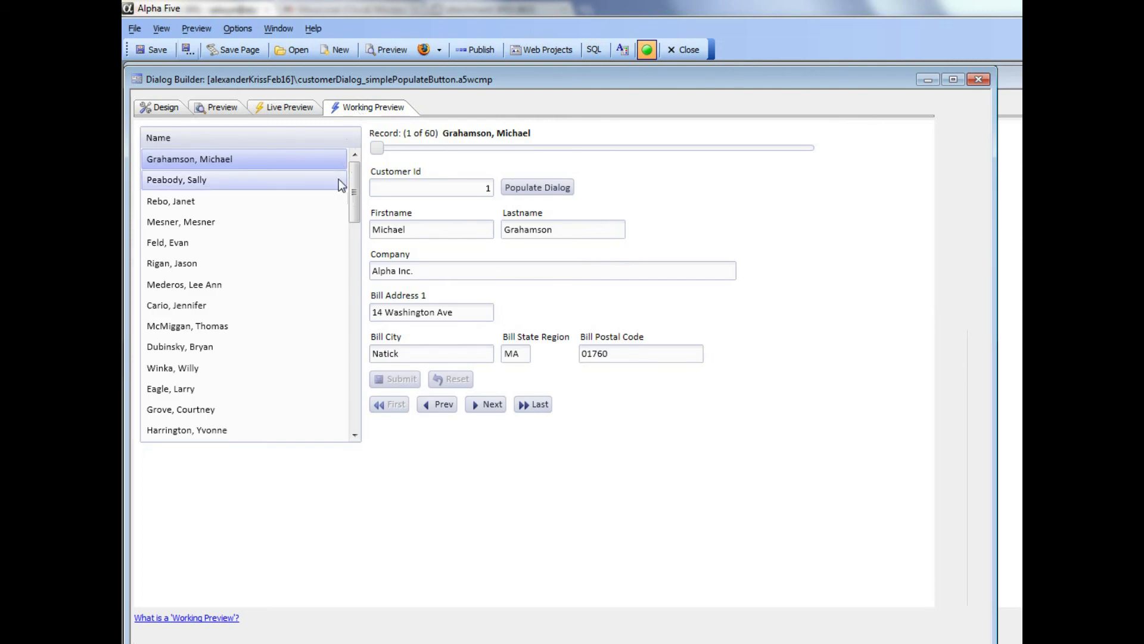
left_click_drag(356, 184, 354, 354)
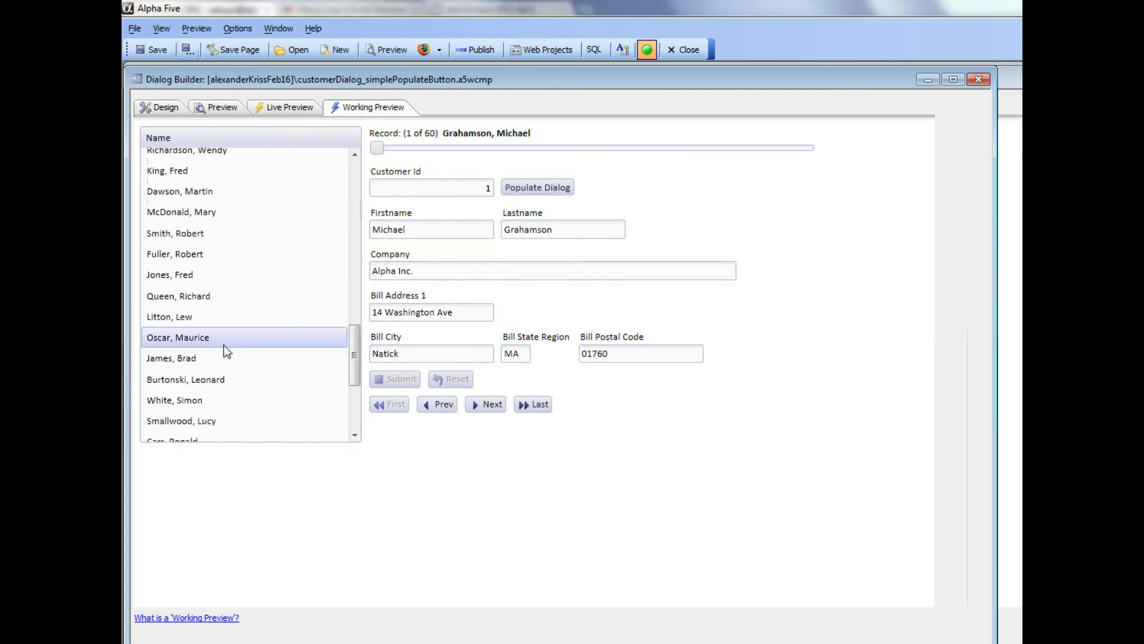
left_click(196, 357)
left_click(194, 296)
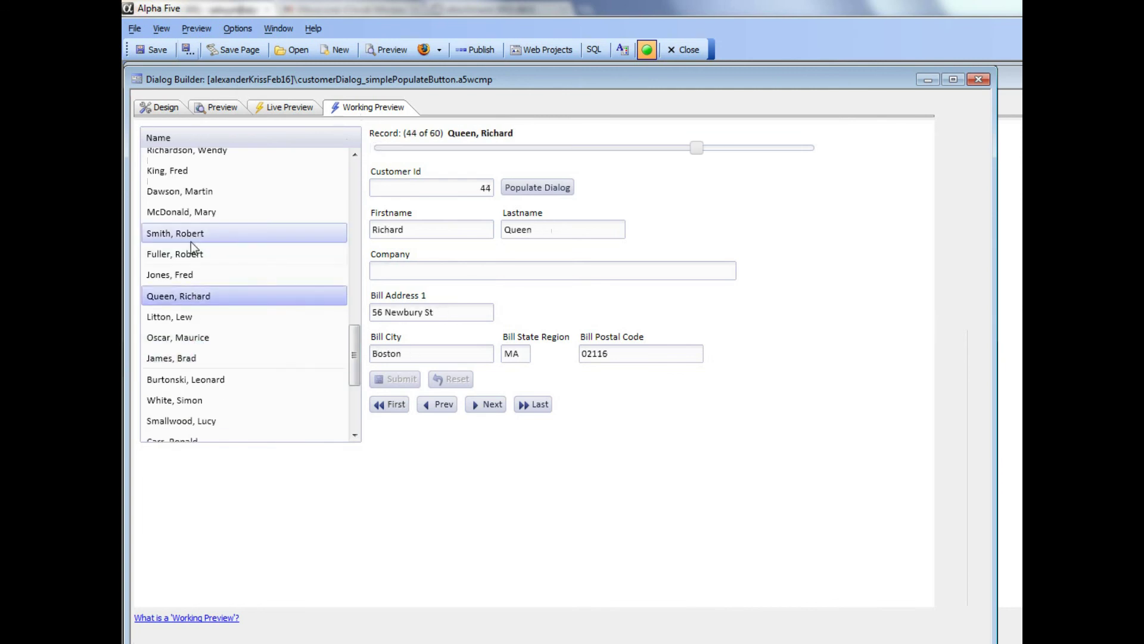
left_click(191, 240)
left_click(185, 194)
left_click_drag(659, 148, 478, 150)
left_click(206, 328)
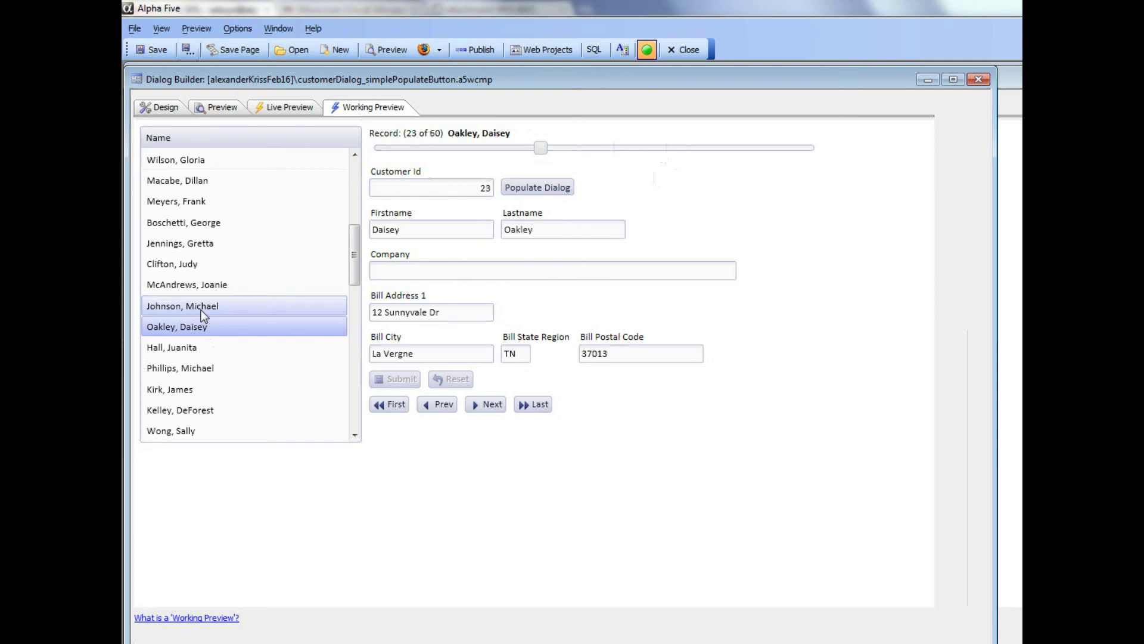